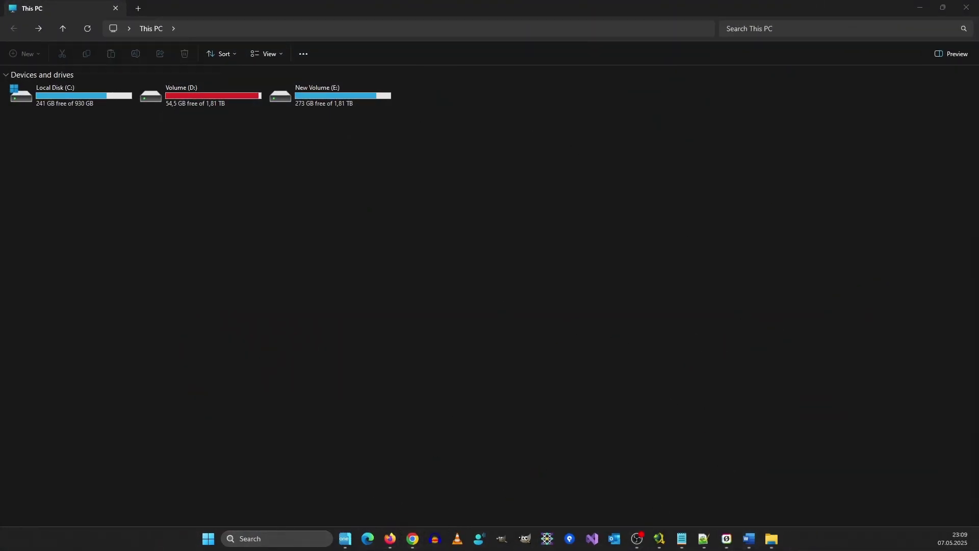
Step: Open Command Prompt and run py -0p to list the installed Python versions
{"action": "left_click", "coordinate": [279, 538]}
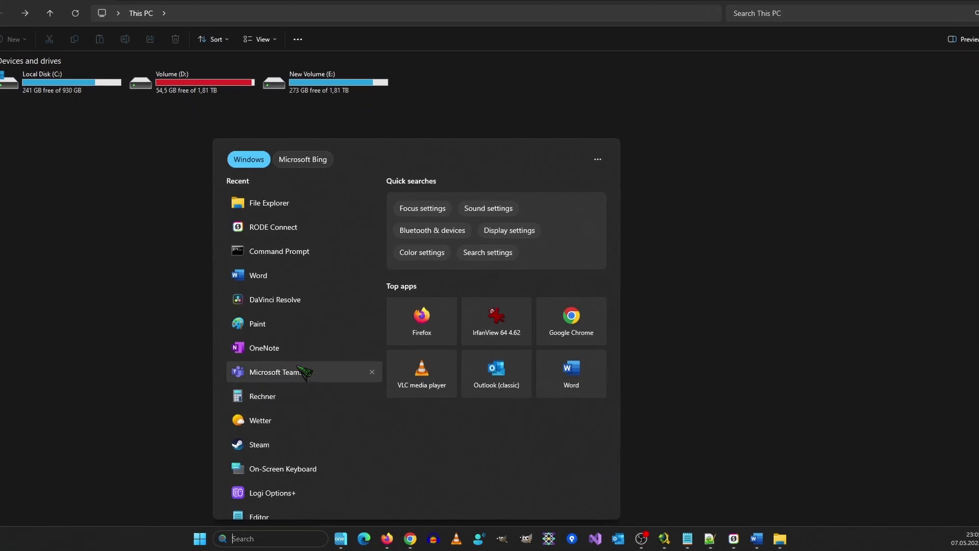
{"action": "type", "text": "c"}
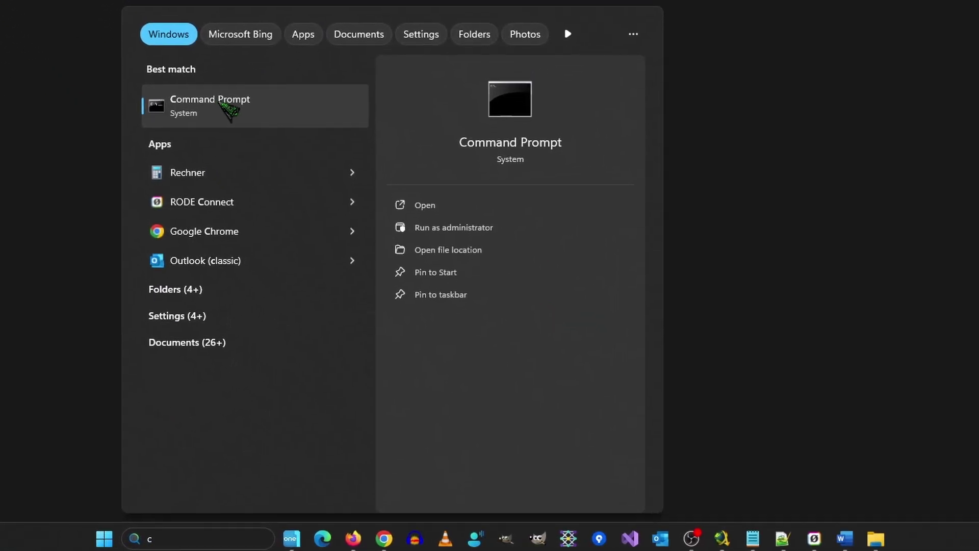
{"action": "left_click", "coordinate": [236, 144]}
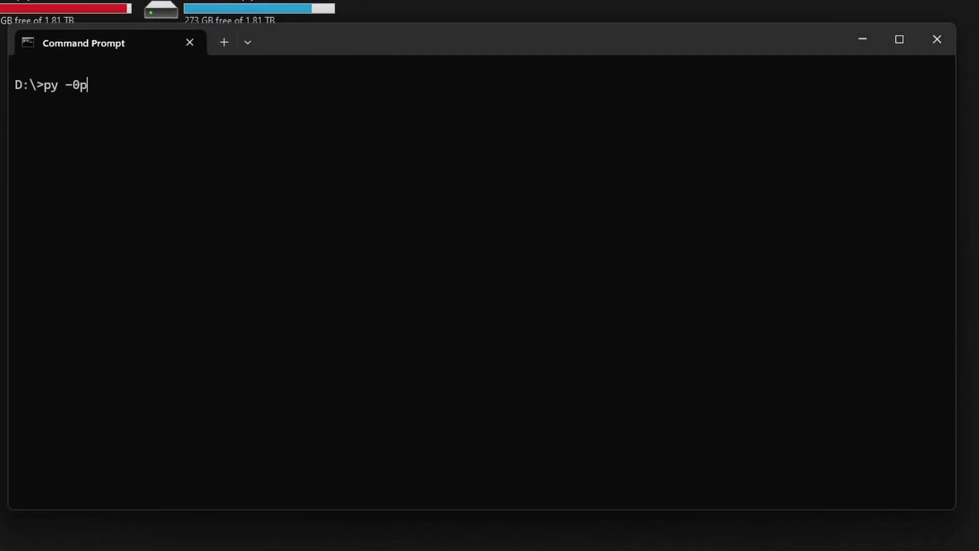
{"action": "key", "text": "Return"}
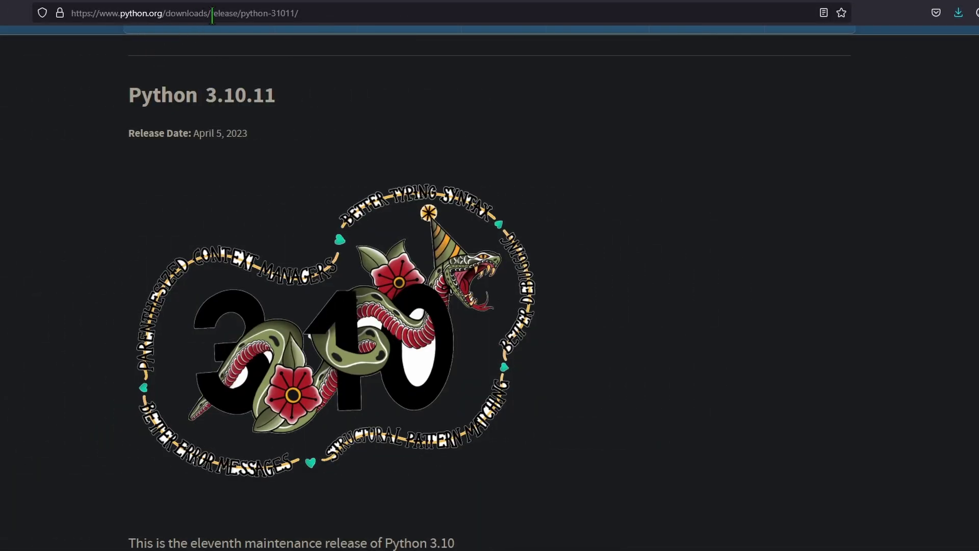
Step: Highlight the 3.10.11 version number, then scroll down to the Files download table
{"action": "scroll", "coordinate": [429, 456], "scroll_direction": "down", "scroll_amount": 2}
{"action": "scroll", "coordinate": [305, 144], "scroll_direction": "up", "scroll_amount": 2}
{"action": "left_click_drag", "start_coordinate": [211, 92], "coordinate": [253, 95]}
{"action": "left_click", "coordinate": [280, 105]}
{"action": "double_click", "coordinate": [266, 97]}
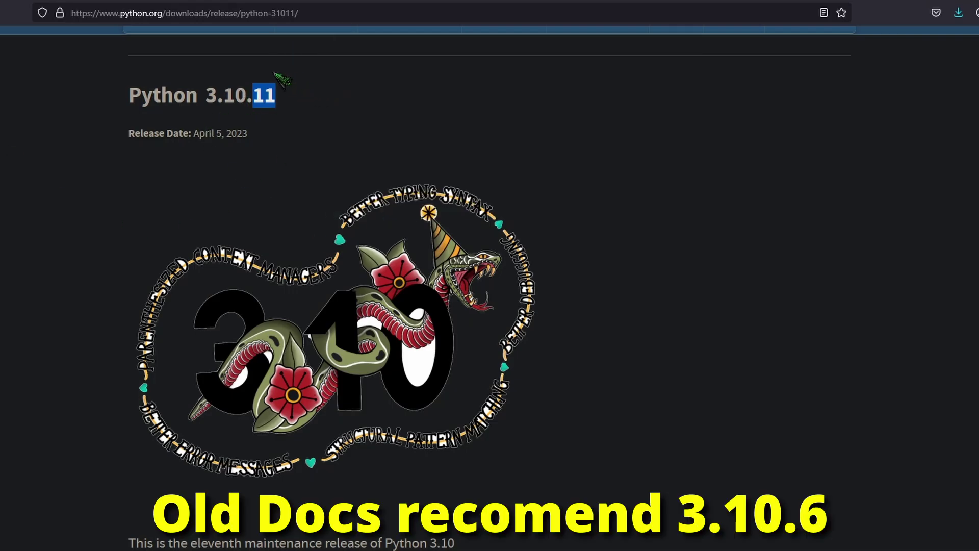
{"action": "scroll", "coordinate": [591, 163], "scroll_direction": "down", "scroll_amount": 2}
{"action": "scroll", "coordinate": [591, 163], "scroll_direction": "down", "scroll_amount": 15}
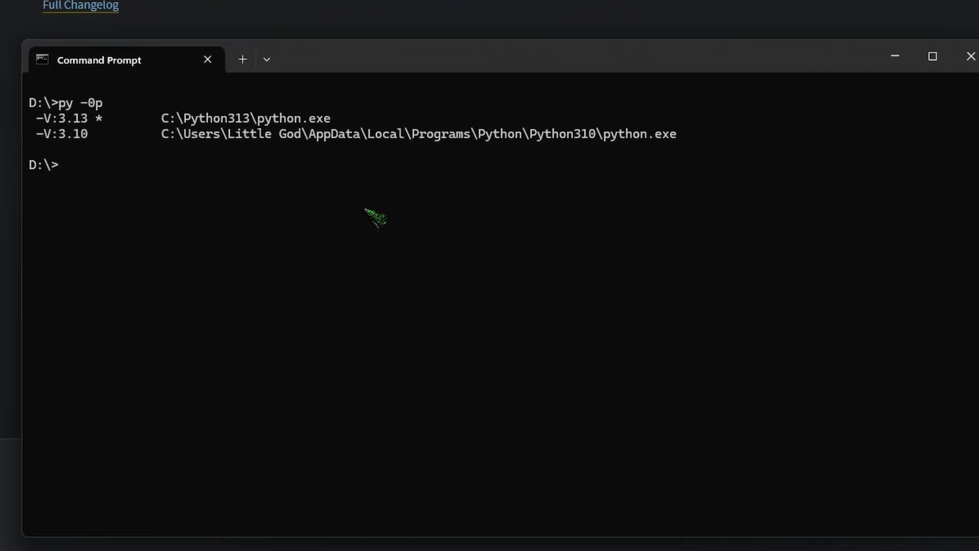
Step: Run git --version, which reports git version 2.45.2.windows.1
{"action": "type", "text": "git"}
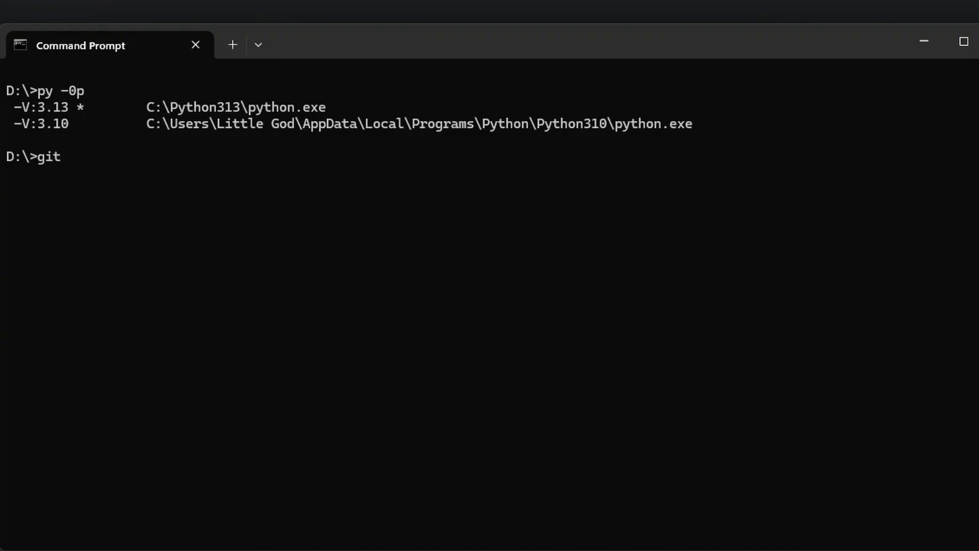
{"action": "type", "text": " --version"}
{"action": "key", "text": "Return"}
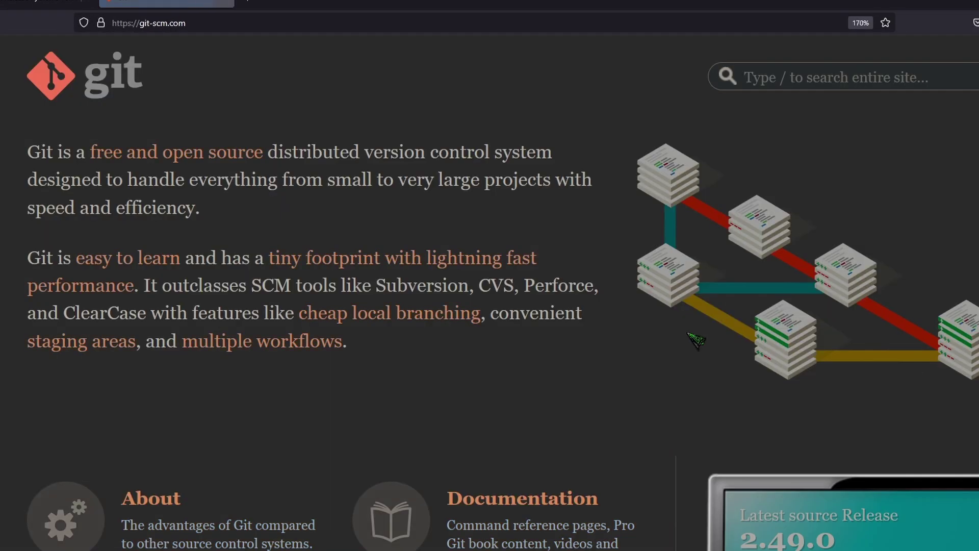
Step: Follow git-scm.com's Windows Build link to the Download for Windows page
{"action": "scroll", "coordinate": [853, 228], "scroll_direction": "down", "scroll_amount": 8}
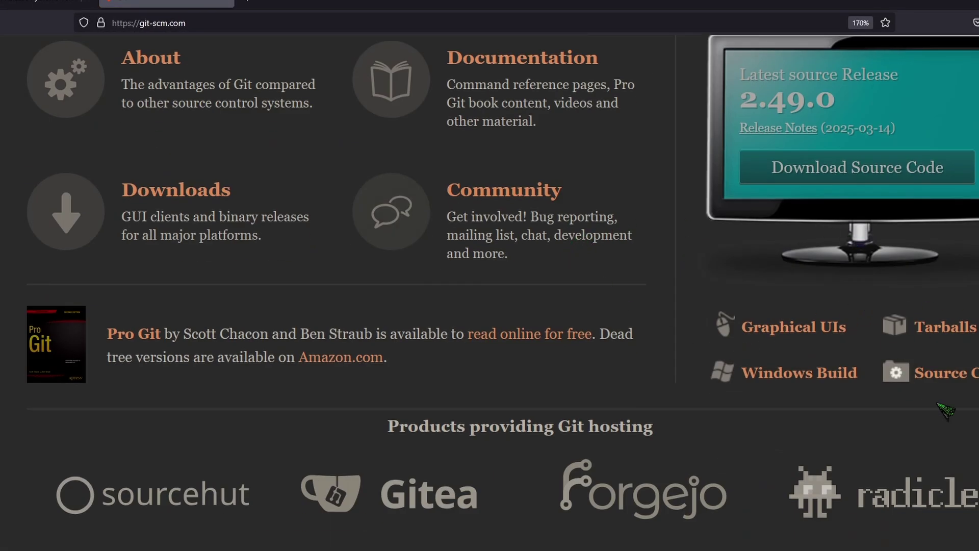
{"action": "left_click", "coordinate": [773, 384]}
{"action": "scroll", "coordinate": [448, 338], "scroll_direction": "down", "scroll_amount": 2}
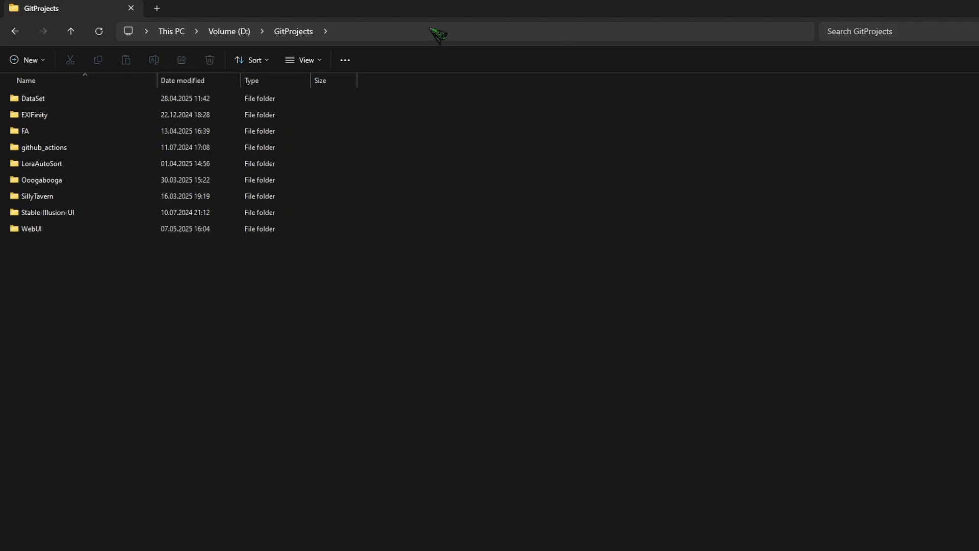
Step: Launch cmd from the D:\GitProjects address bar to get a prompt in that folder
{"action": "left_click", "coordinate": [446, 32]}
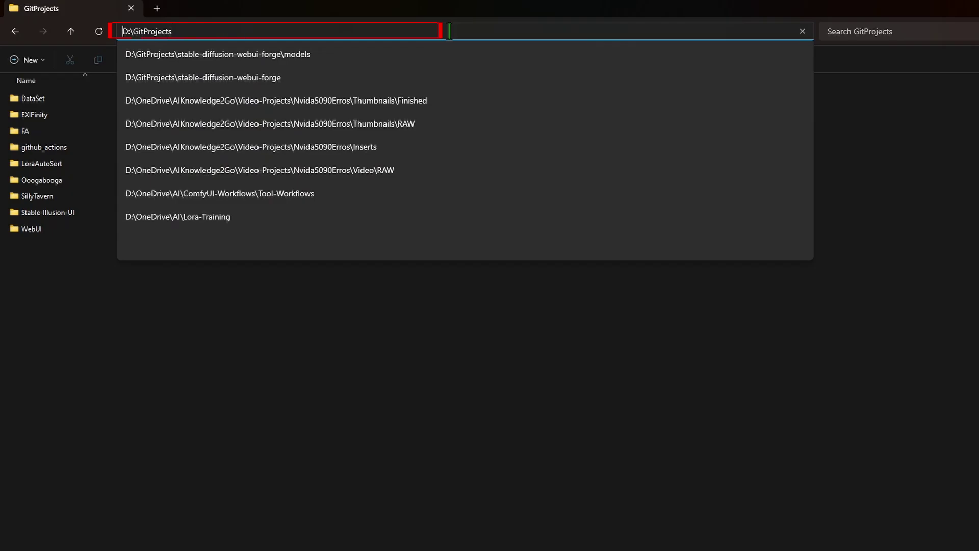
{"action": "type", "text": "cmd"}
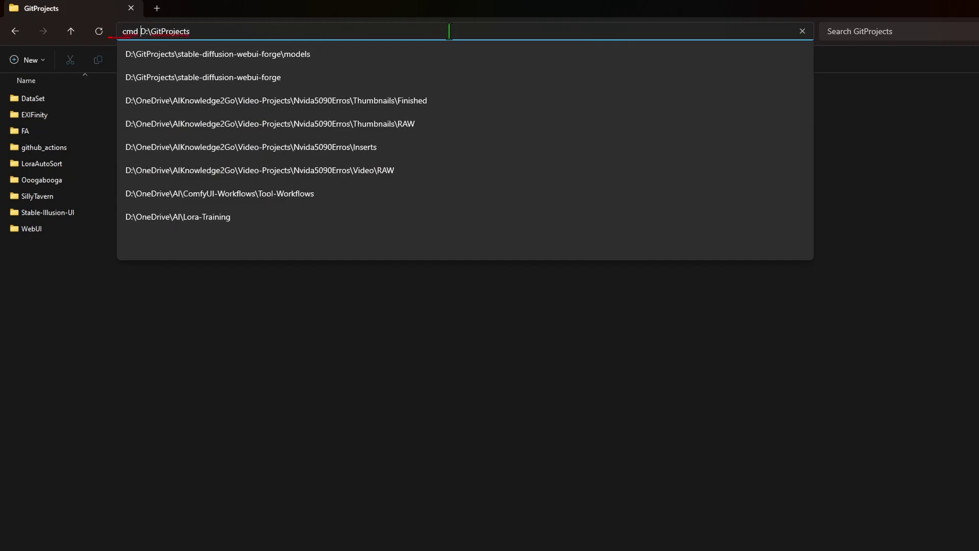
{"action": "key", "text": "Return"}
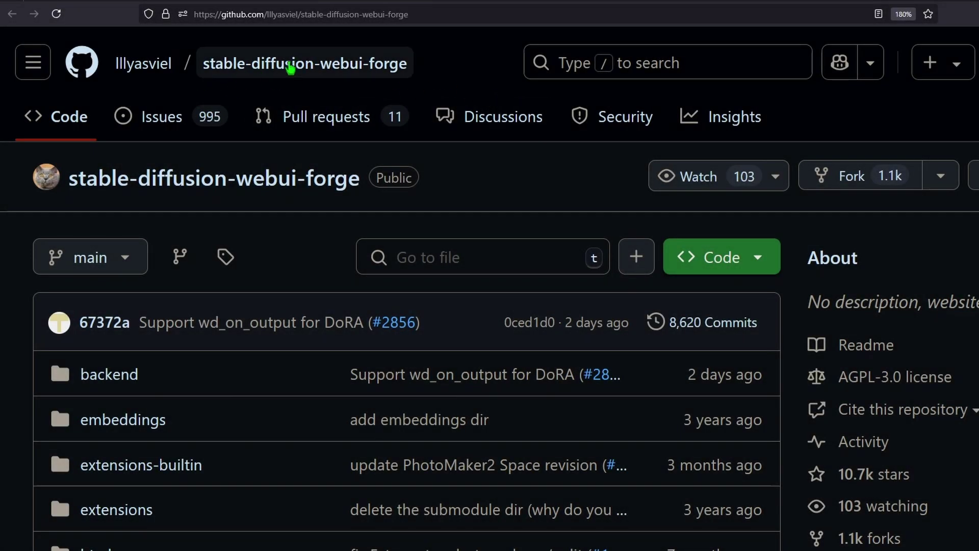
Step: Copy the stable-diffusion-webui-forge HTTPS clone URL from the green Code menu
{"action": "scroll", "coordinate": [806, 266], "scroll_direction": "down", "scroll_amount": 3}
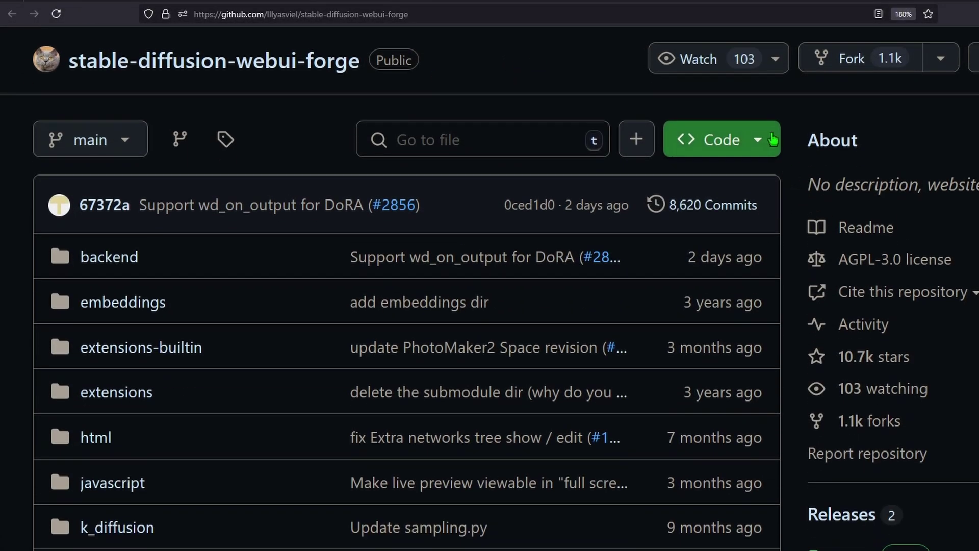
{"action": "left_click", "coordinate": [769, 139]}
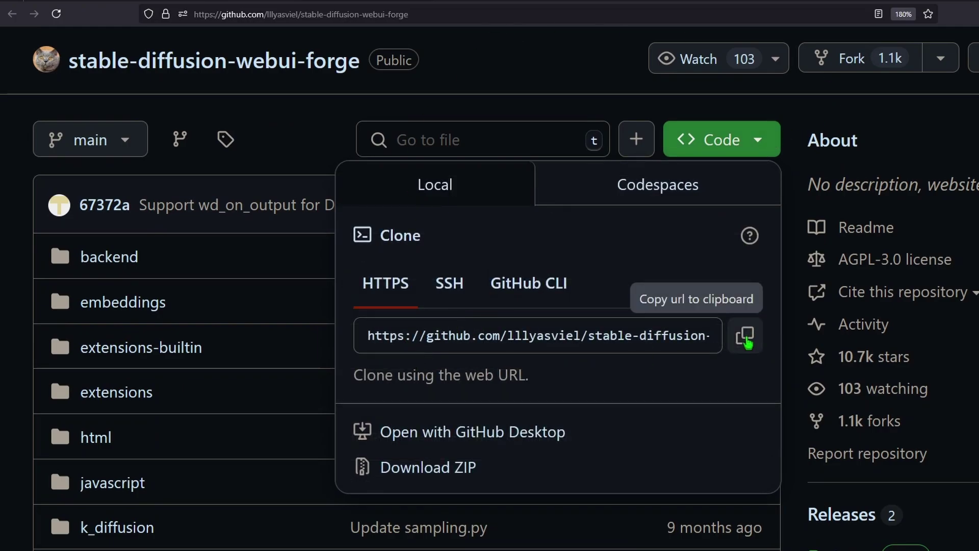
{"action": "left_click", "coordinate": [745, 338]}
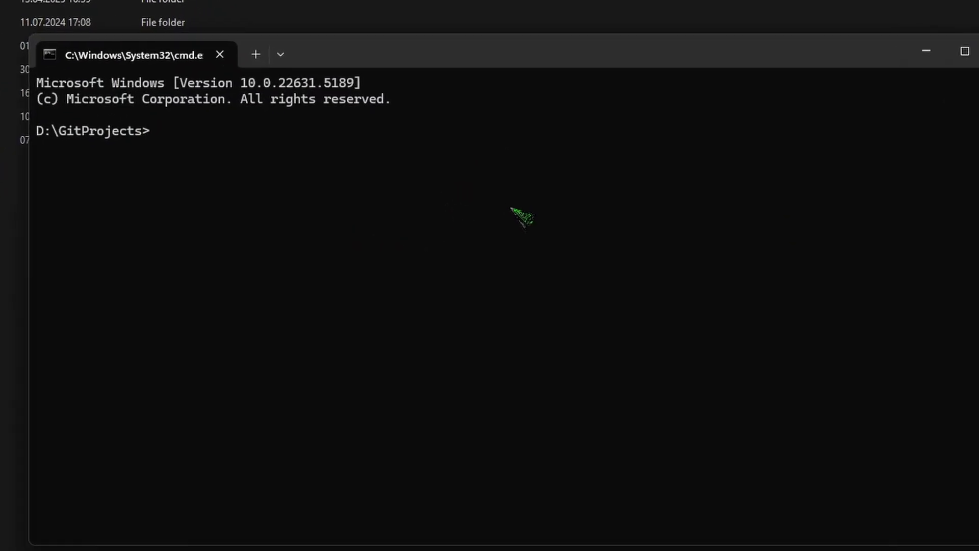
Step: Run git clone with the pasted stable-diffusion-webui-forge URL in D:\GitProjects
{"action": "type", "text": "g"}
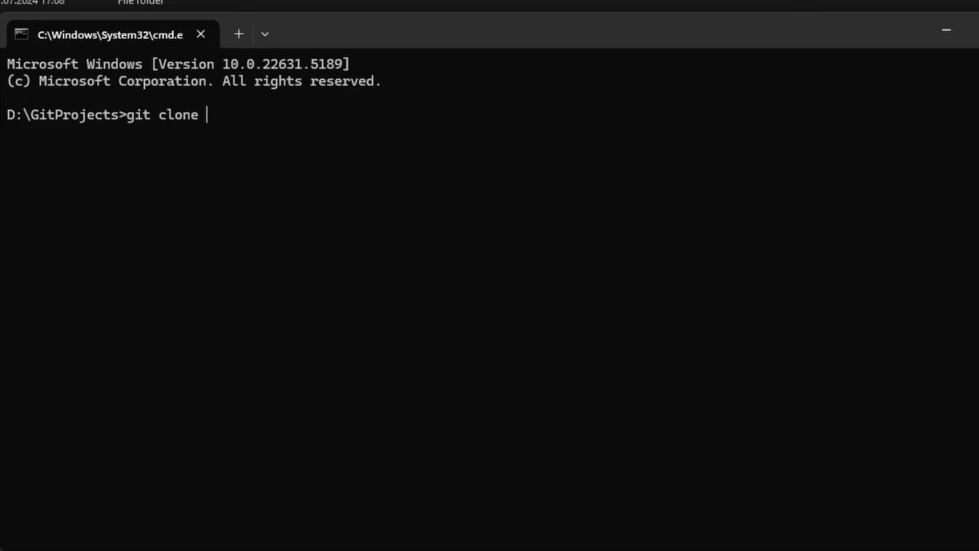
{"action": "type", "text": "it clone"}
{"action": "key", "text": "ctrl+v"}
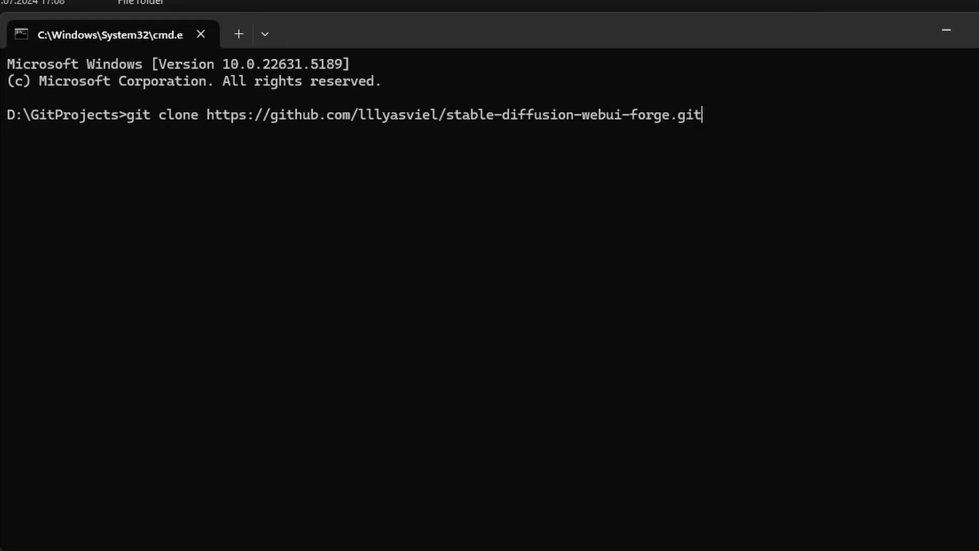
{"action": "key", "text": "Return"}
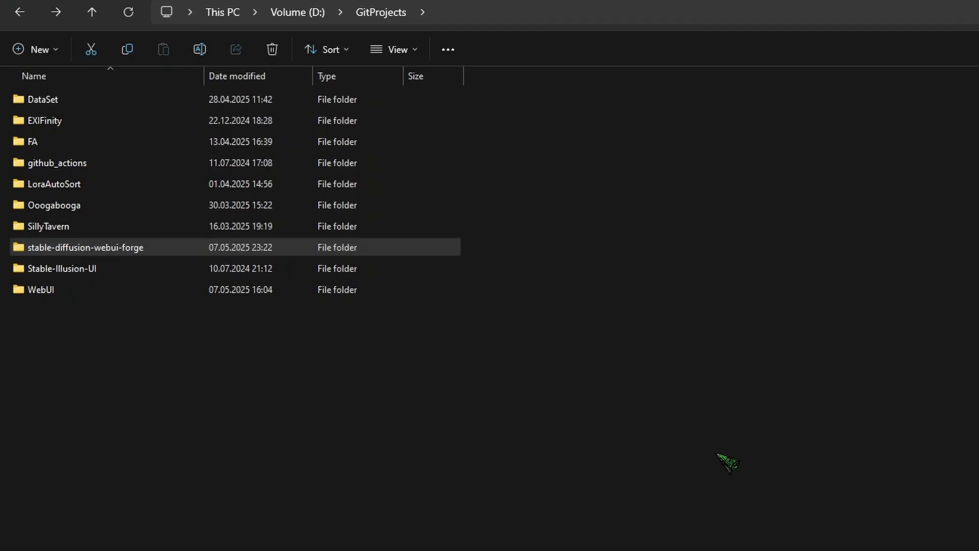
Step: Open the cloned stable-diffusion-webui-forge folder and select webui-user.bat
{"action": "double_click", "coordinate": [173, 251]}
{"action": "scroll", "coordinate": [515, 186], "scroll_direction": "down", "scroll_amount": 3}
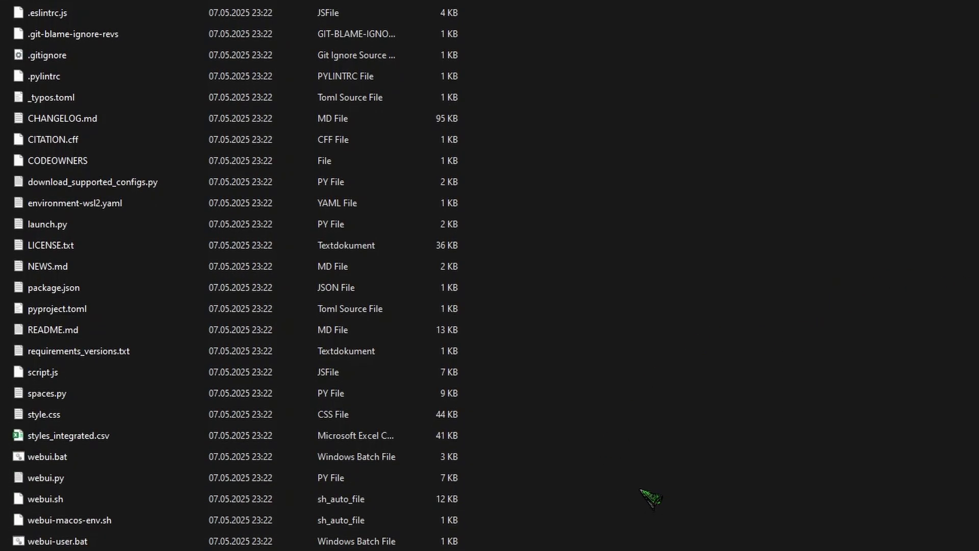
{"action": "left_click", "coordinate": [112, 545]}
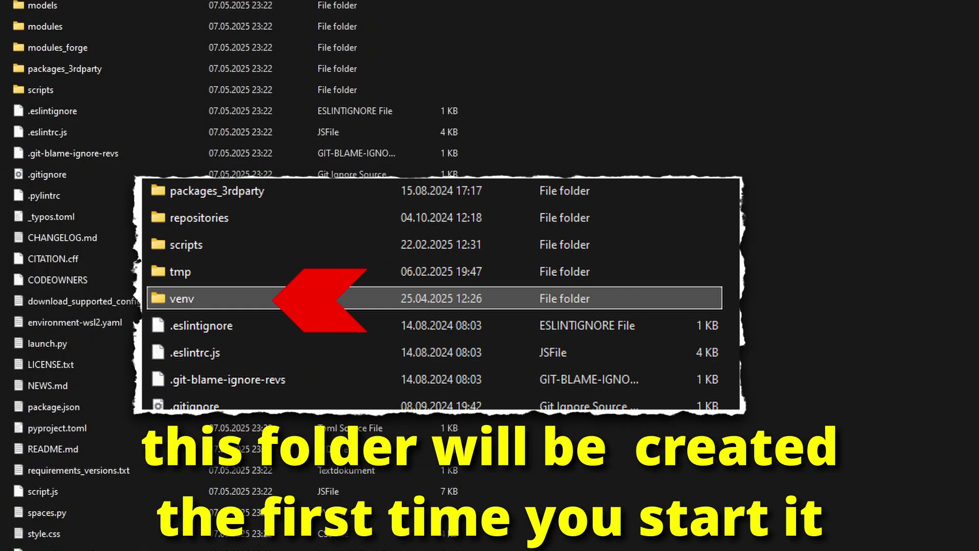
{"action": "scroll", "coordinate": [874, 3], "scroll_direction": "down", "scroll_amount": 2}
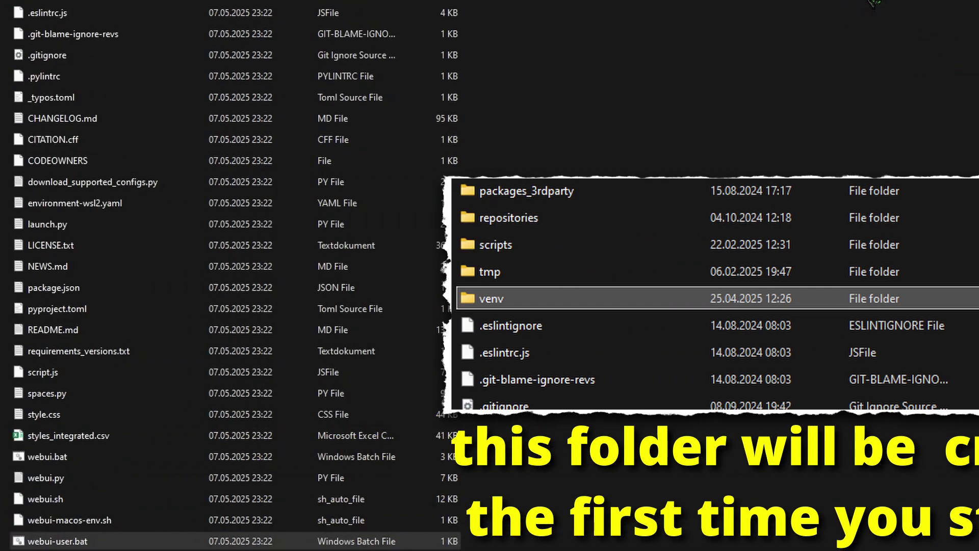
{"action": "left_click", "coordinate": [731, 307]}
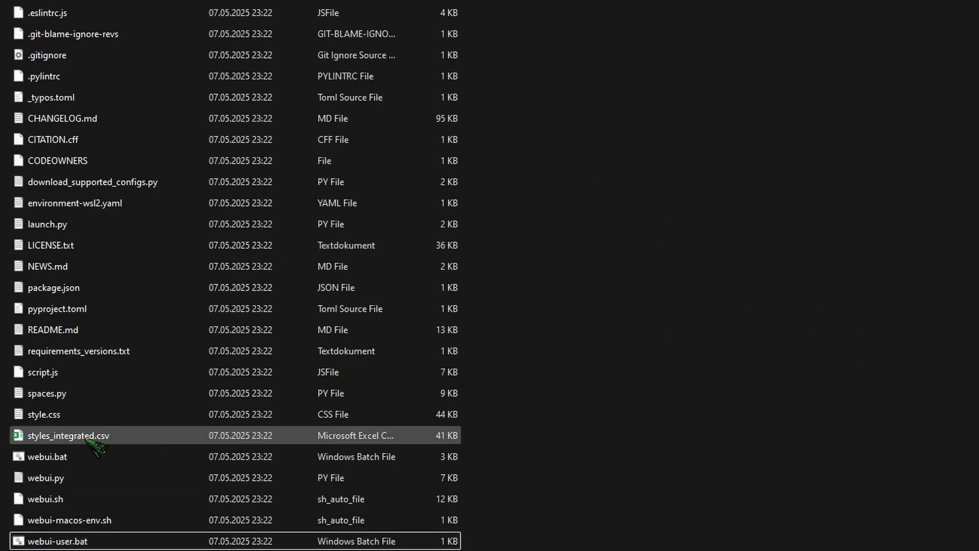
Step: Open webui-user.bat in Notepad++ and copy the Python 3.10 install path
{"action": "right_click", "coordinate": [71, 539]}
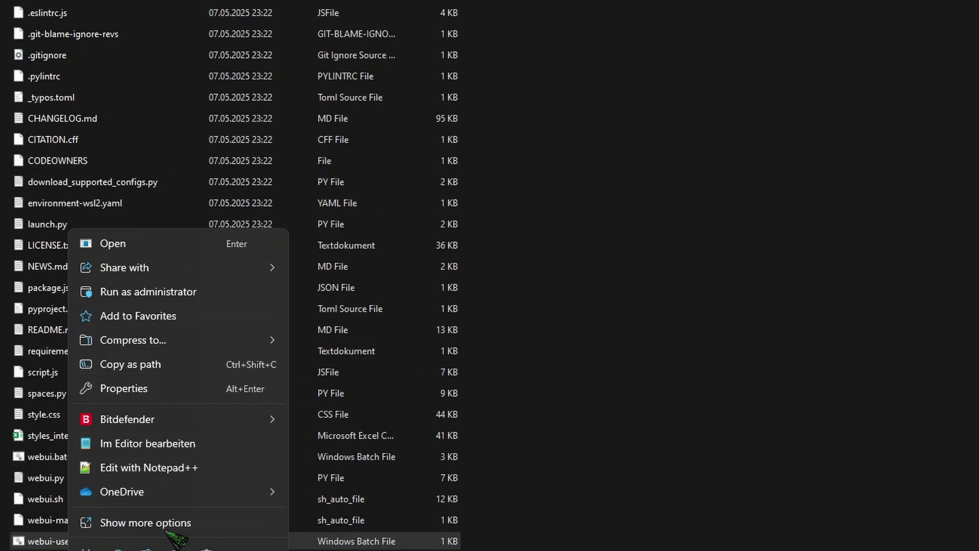
{"action": "left_click", "coordinate": [196, 474]}
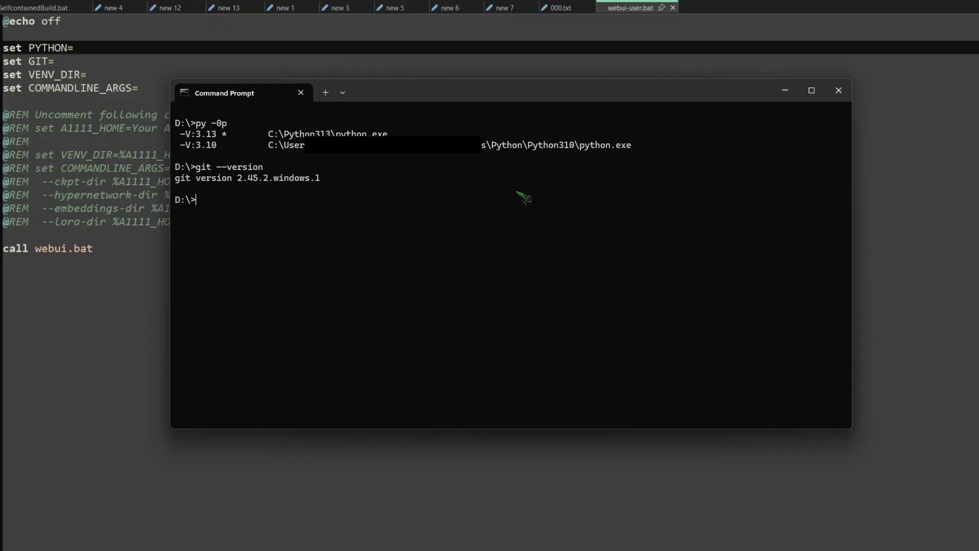
{"action": "left_click_drag", "start_coordinate": [638, 149], "coordinate": [274, 146]}
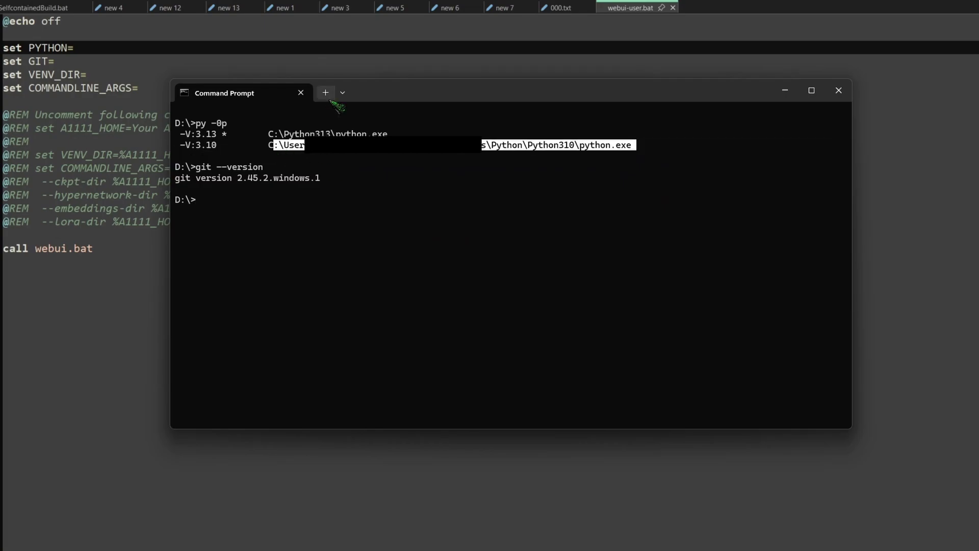
{"action": "key", "text": "ctrl+c"}
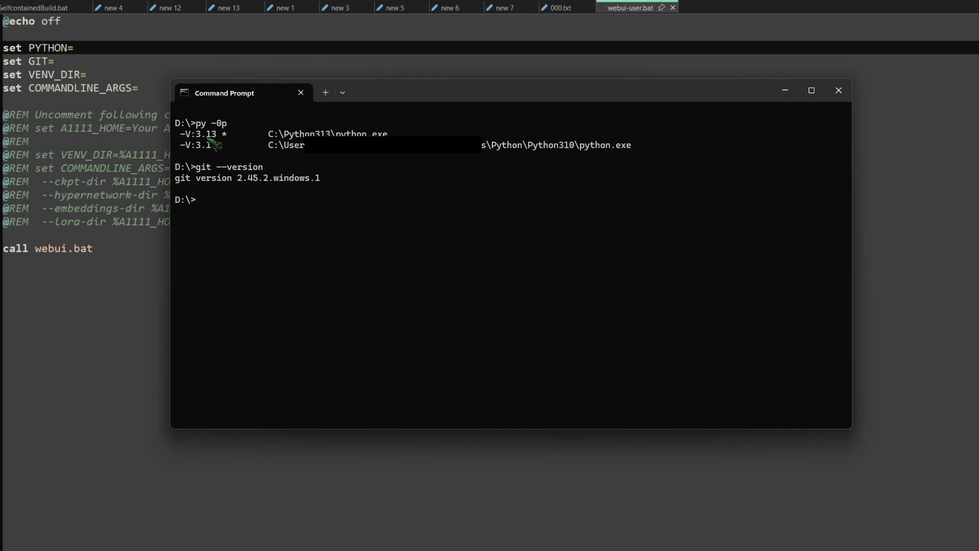
Step: Paste the quoted Python310 python.exe path after set PYTHON= and save webui-user.bat
{"action": "left_click", "coordinate": [935, 161]}
{"action": "left_click", "coordinate": [142, 37]}
{"action": "left_click", "coordinate": [129, 60]}
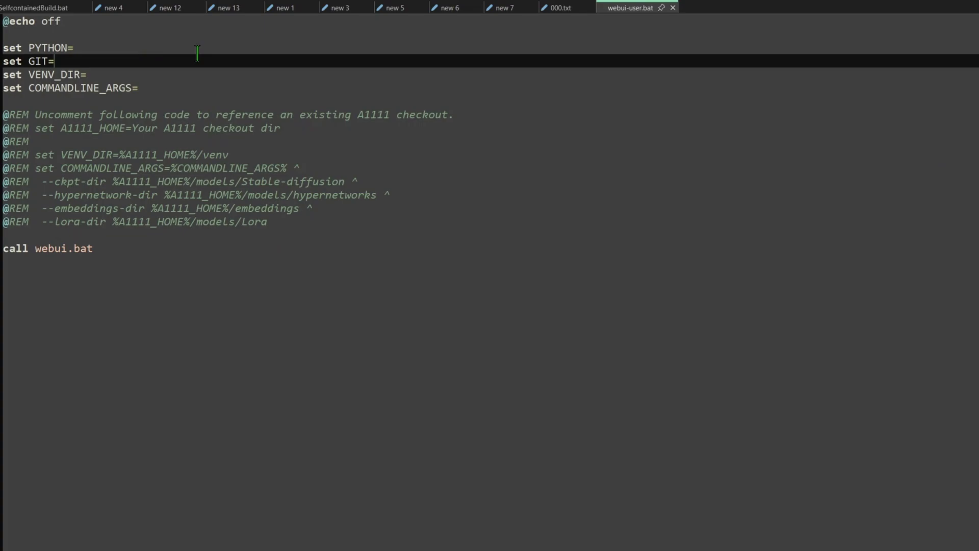
{"action": "key", "text": "Up"}
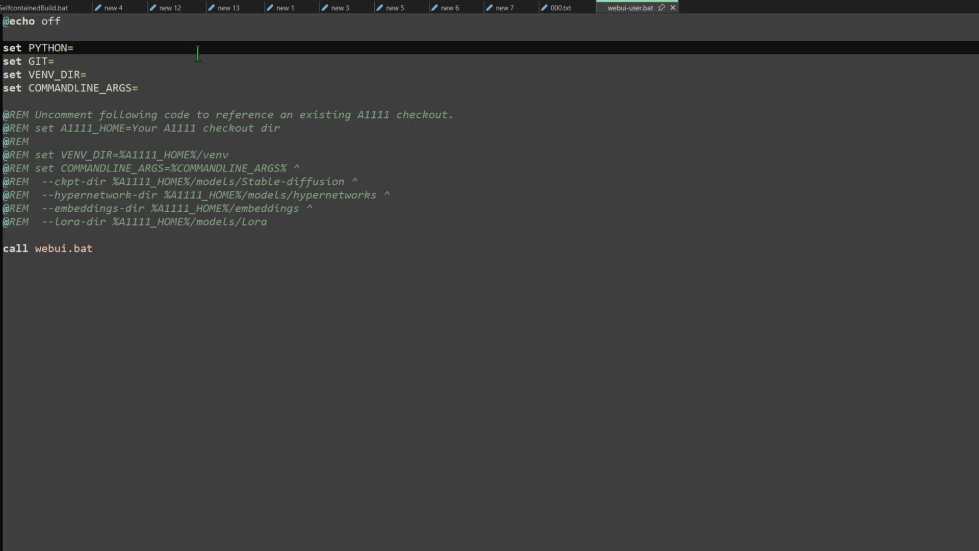
{"action": "key", "text": "ctrl+v"}
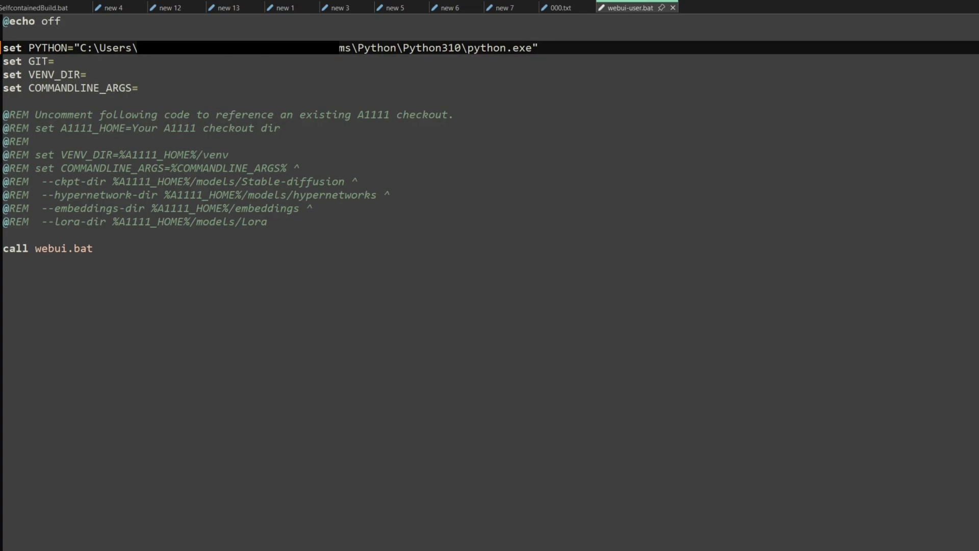
{"action": "left_click_drag", "start_coordinate": [69, 54], "coordinate": [83, 55]}
{"action": "key", "text": "Down"}
{"action": "key", "text": "Down"}
{"action": "key", "text": "Down"}
{"action": "key", "text": "Down"}
{"action": "key", "text": "Down"}
{"action": "key", "text": "ctrl+s"}
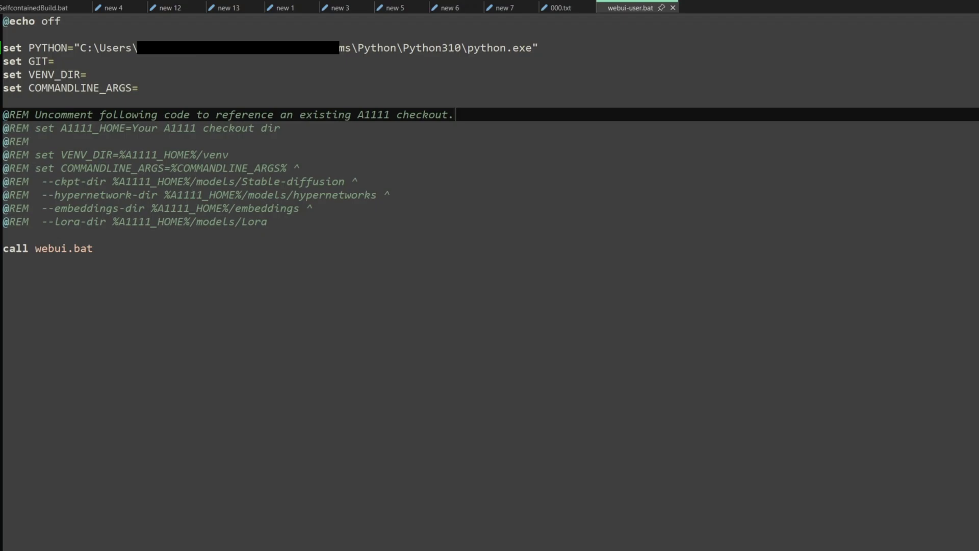
{"action": "left_click", "coordinate": [778, 528]}
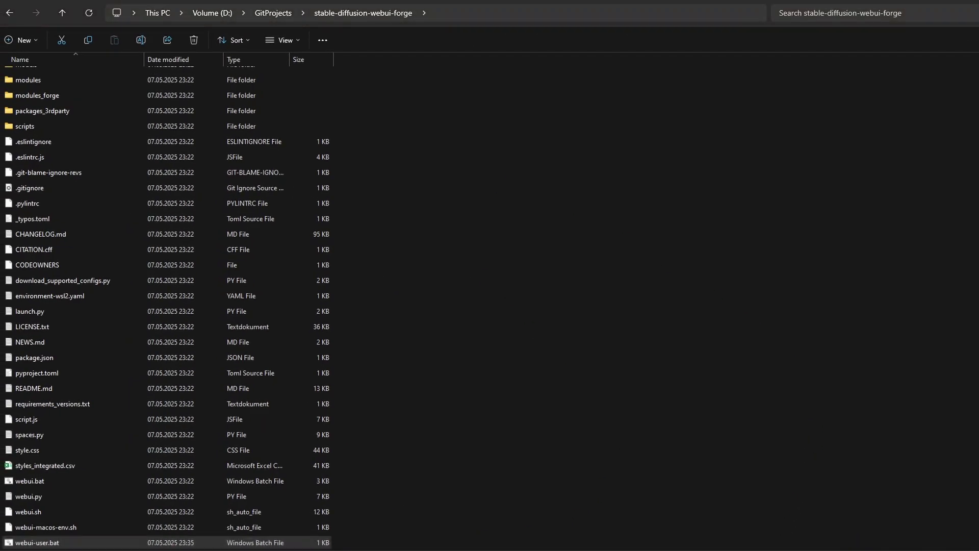
Step: Run webui-user.bat in a maximised console while the venv and torch 2.3.1+cu121 install
{"action": "key", "text": "Return"}
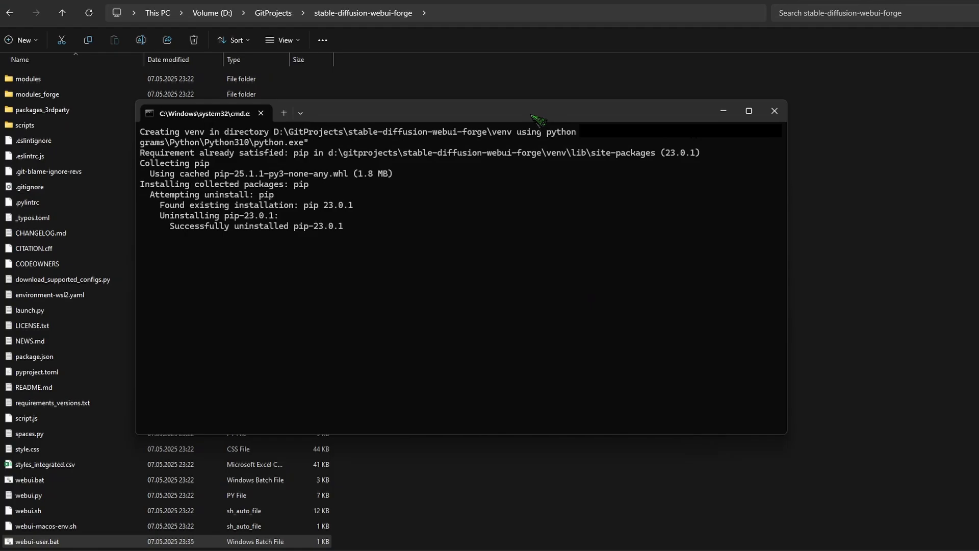
{"action": "left_click_drag", "start_coordinate": [536, 119], "coordinate": [453, 82]}
{"action": "left_click_drag", "start_coordinate": [705, 434], "coordinate": [877, 471]}
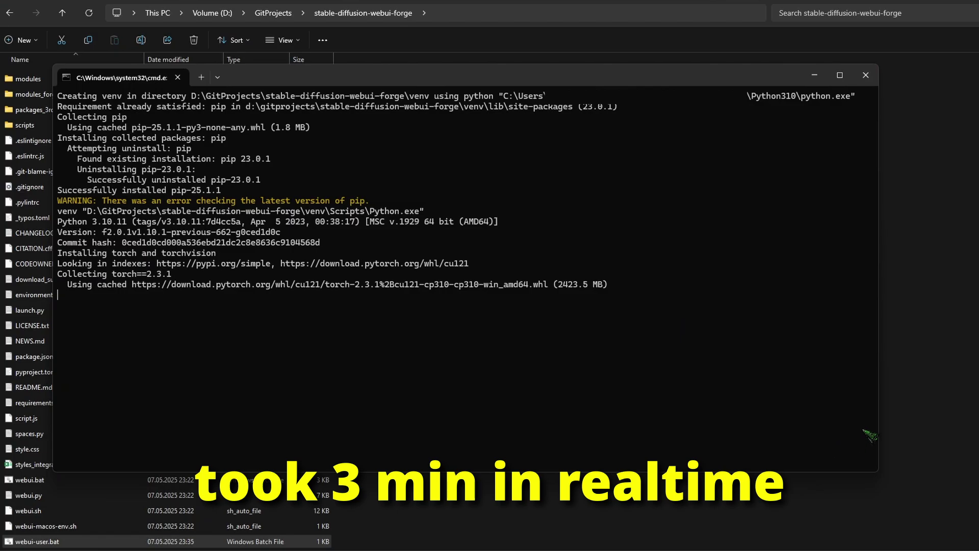
{"action": "left_click", "coordinate": [839, 75]}
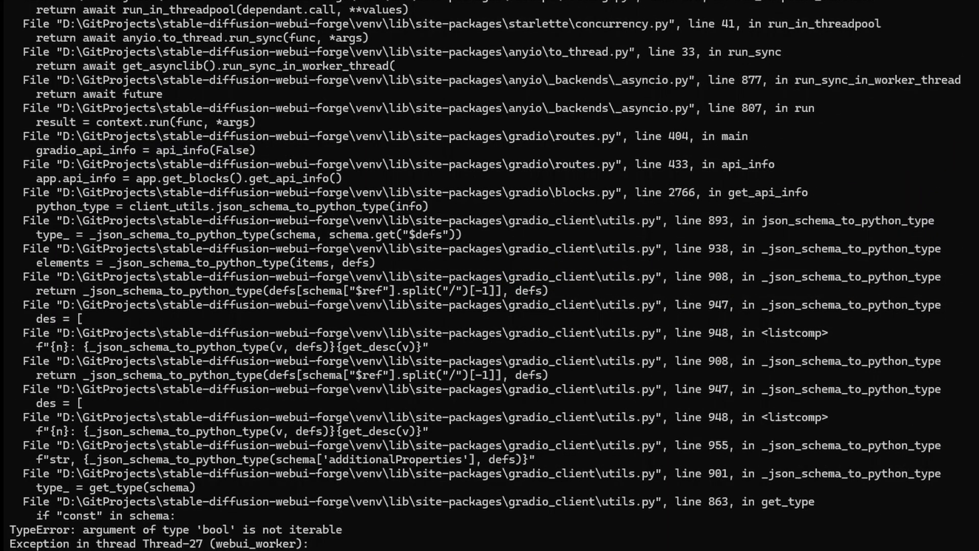
{"action": "scroll", "coordinate": [722, 469], "scroll_direction": "up", "scroll_amount": 6}
{"action": "scroll", "coordinate": [745, 466], "scroll_direction": "down", "scroll_amount": 6}
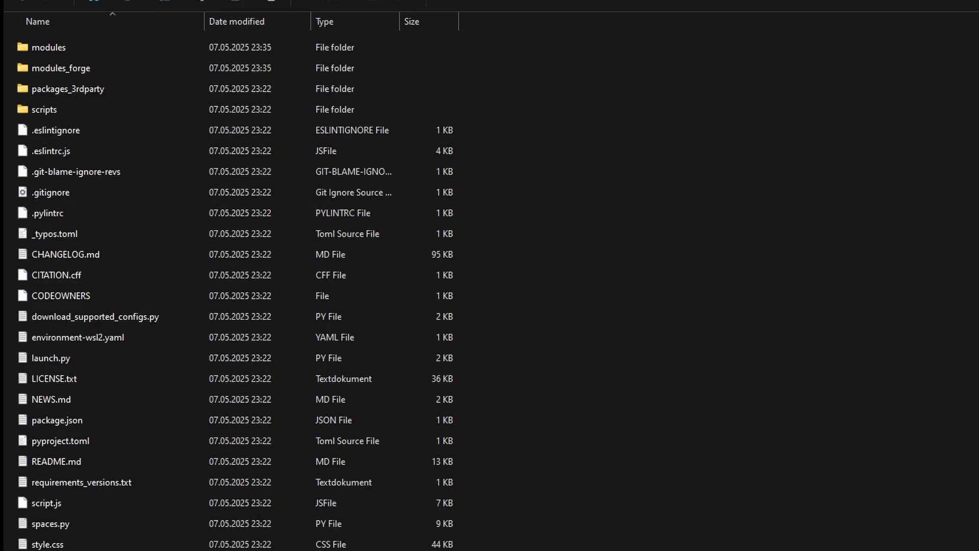
{"action": "scroll", "coordinate": [235, 540], "scroll_direction": "down", "scroll_amount": 3}
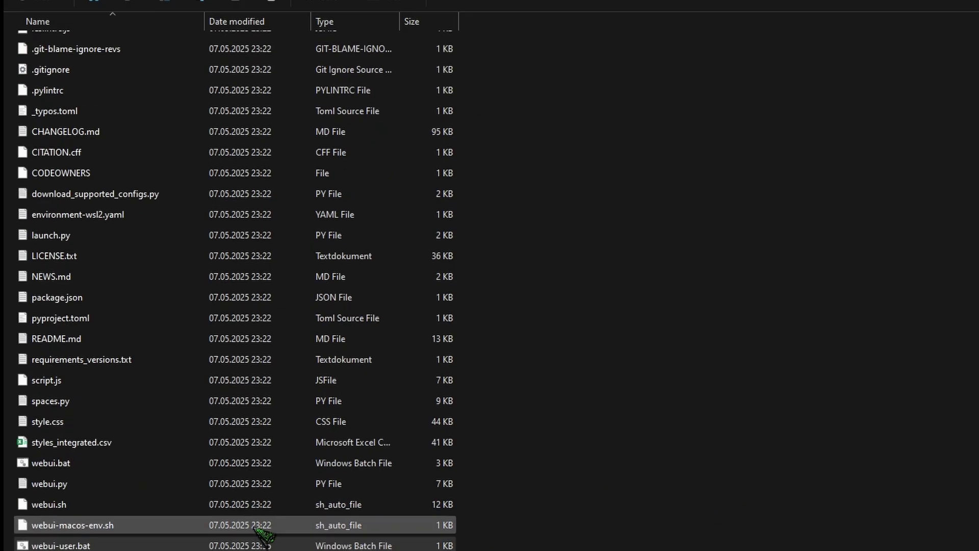
{"action": "left_click", "coordinate": [126, 547]}
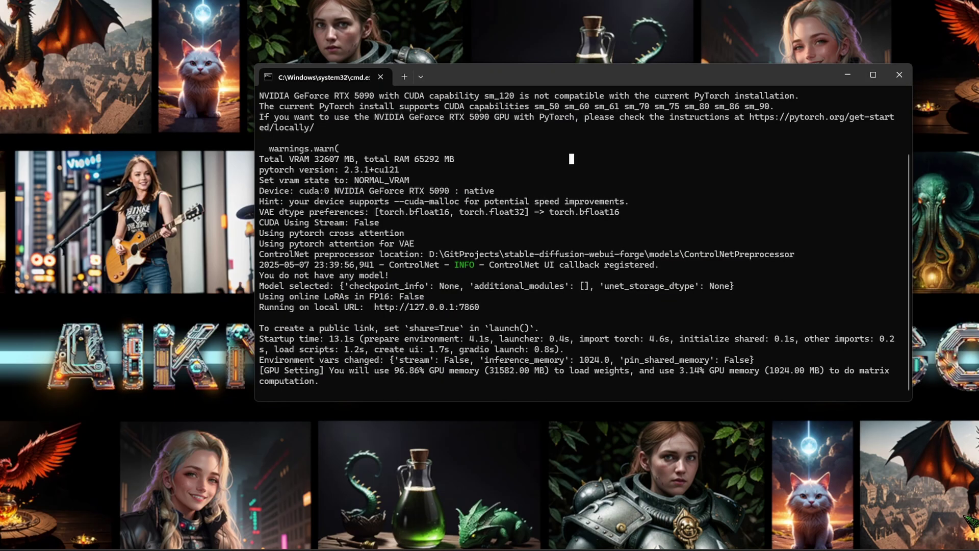
Step: Review the sm_120 RTX 5090 warning in the Forge console, then close the console
{"action": "left_click", "coordinate": [714, 519]}
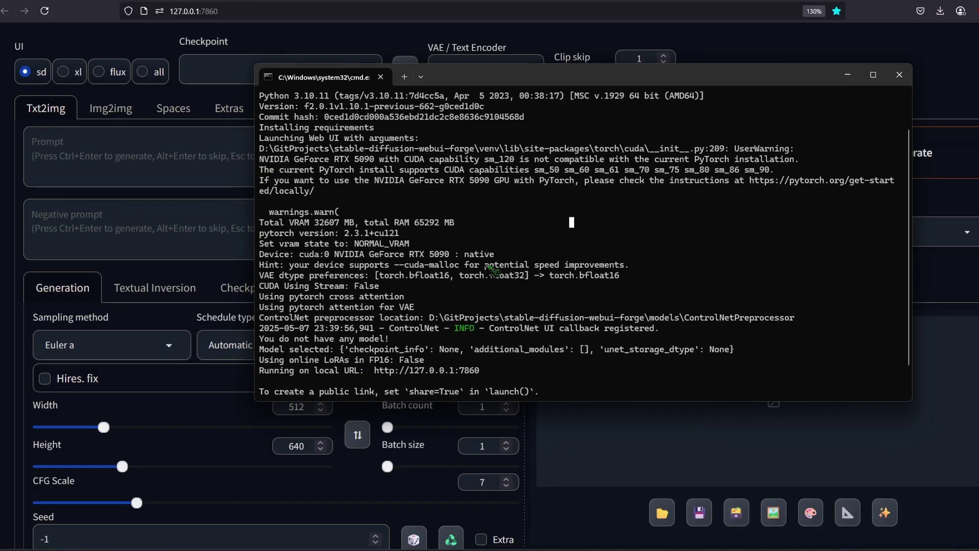
{"action": "scroll", "coordinate": [327, 270], "scroll_direction": "up", "scroll_amount": 1}
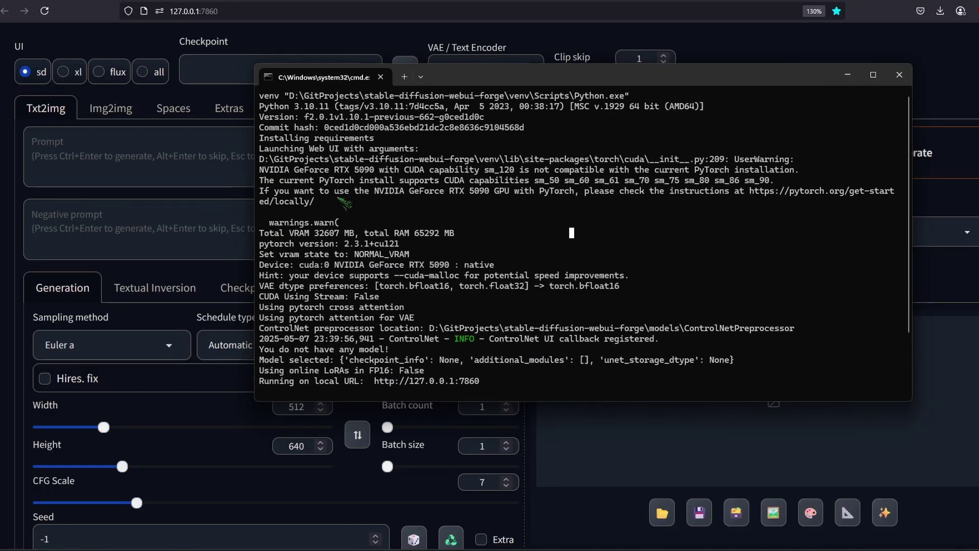
{"action": "left_click_drag", "start_coordinate": [341, 203], "coordinate": [260, 161]}
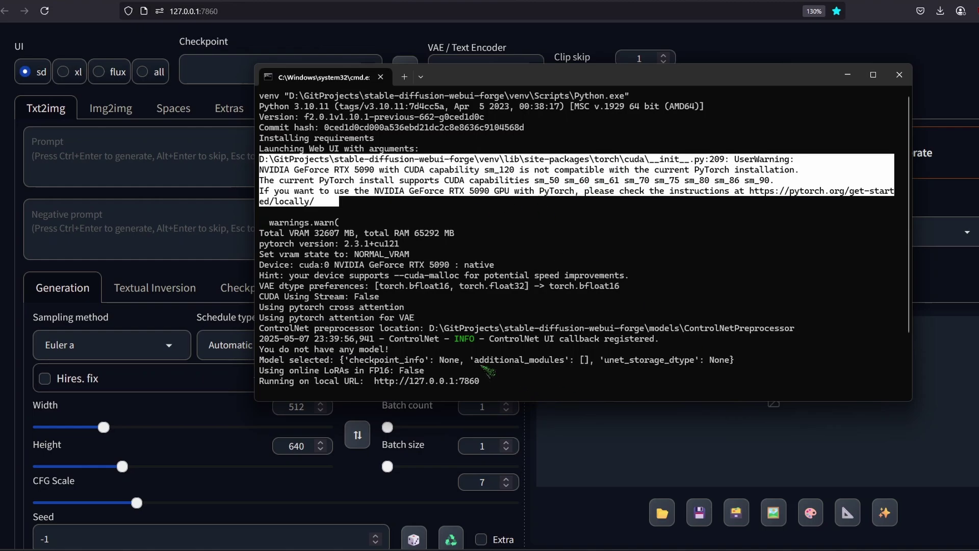
{"action": "key", "text": "ctrl+c"}
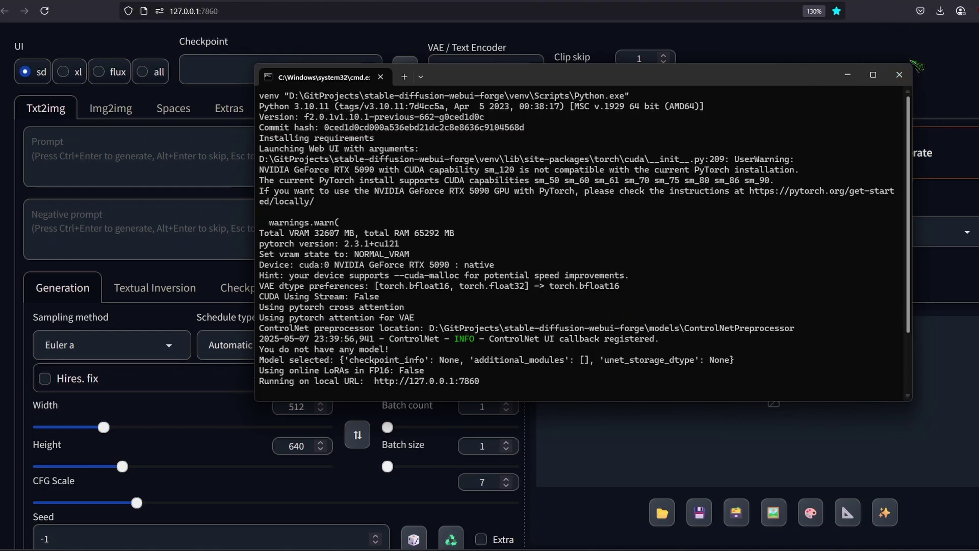
{"action": "left_click", "coordinate": [900, 75]}
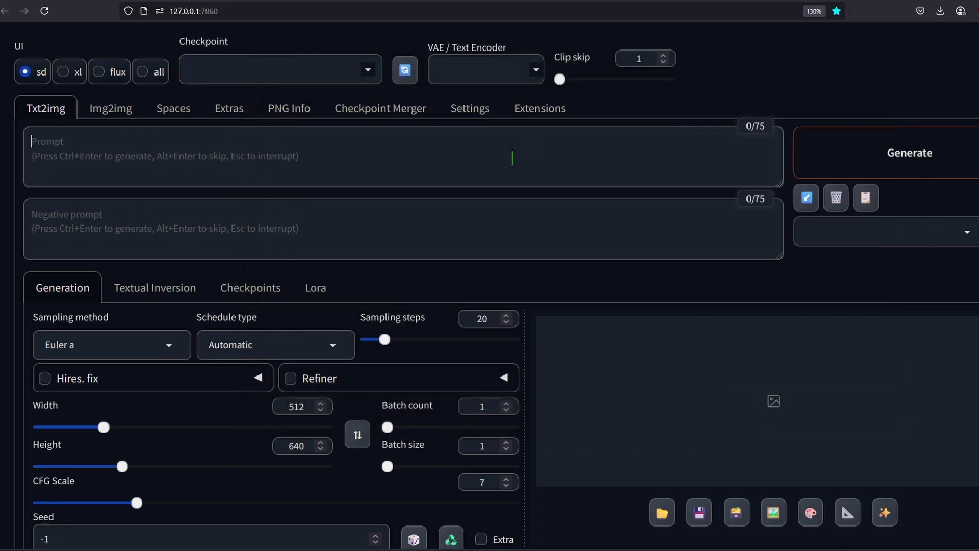
{"action": "left_click", "coordinate": [368, 131]}
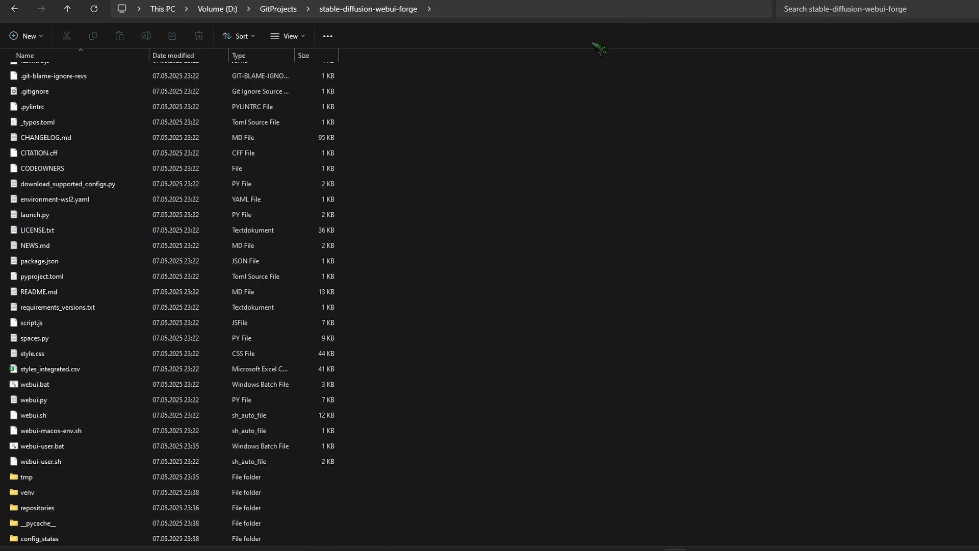
Step: Open a Command Prompt in the stable-diffusion-webui-forge folder via the address bar
{"action": "left_click", "coordinate": [516, 6]}
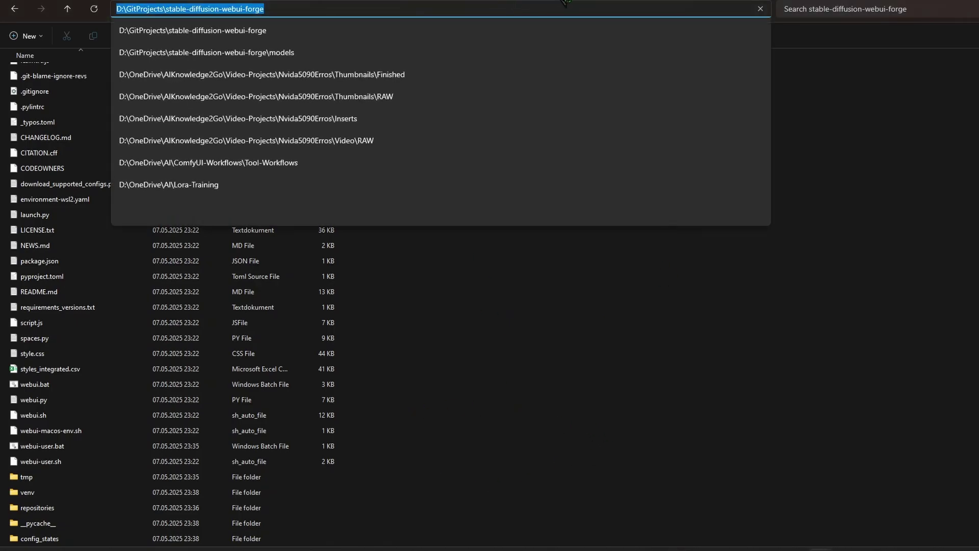
{"action": "key", "text": "Home"}
{"action": "type", "text": "cmd"}
{"action": "key", "text": "Return"}
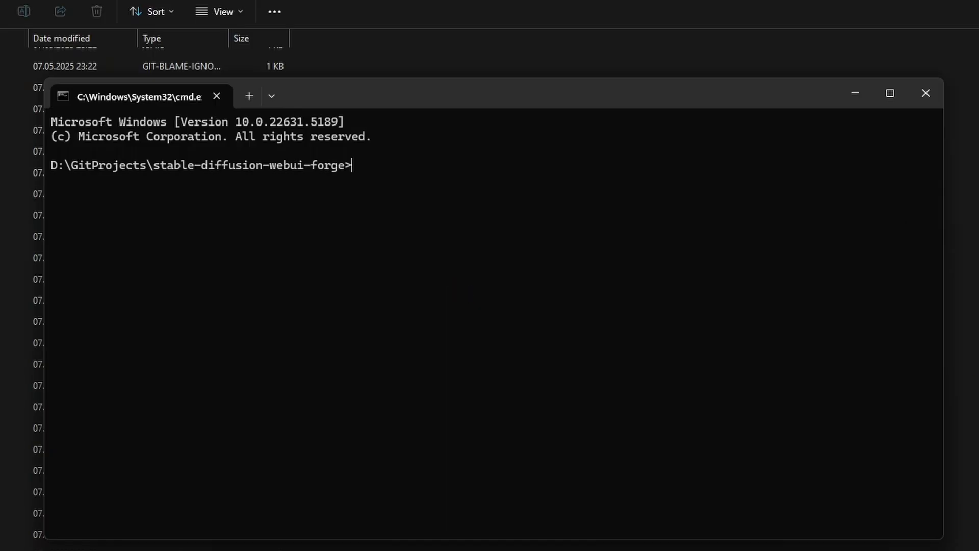
Step: Activate venv\Scripts\activate and start the pip install --pre torch cu128 command
{"action": "key", "text": "ctrl+v"}
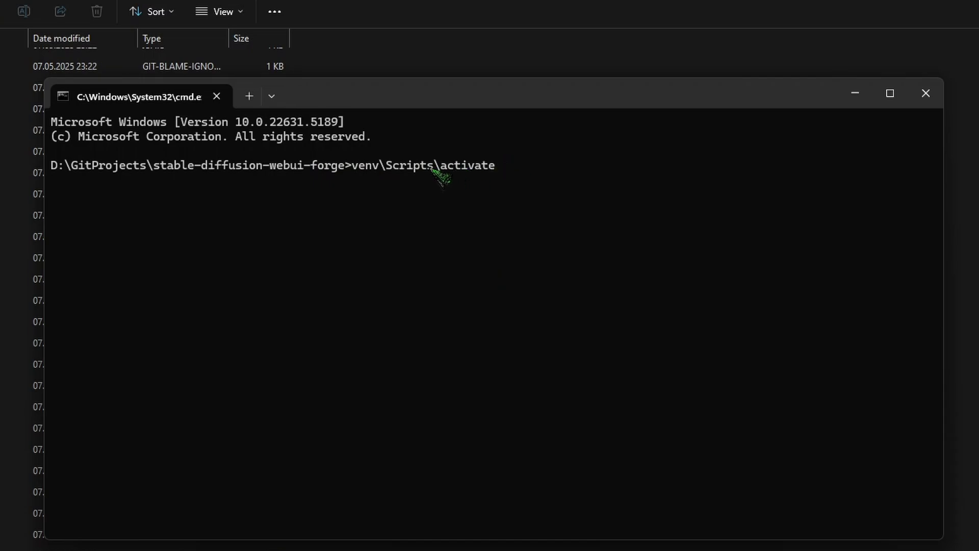
{"action": "key", "text": "Return"}
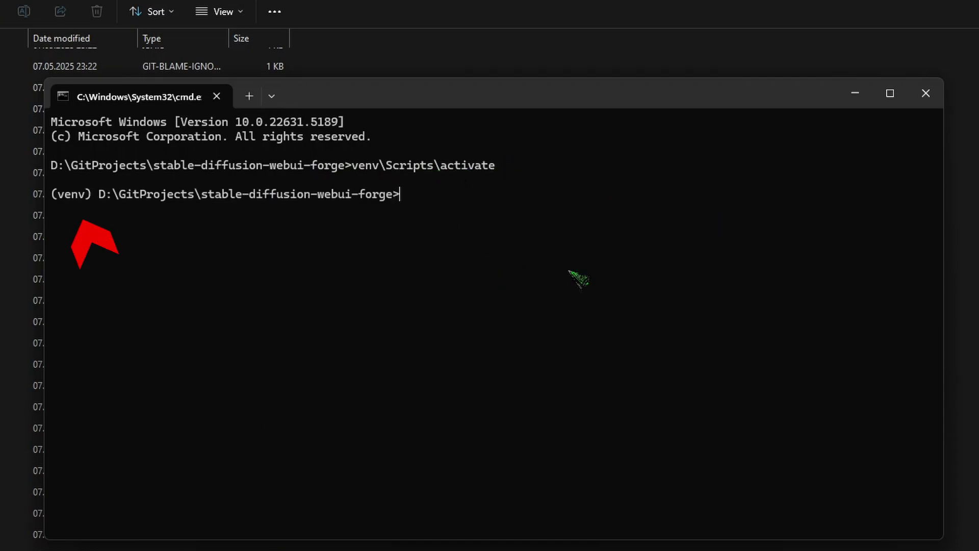
{"action": "key", "text": "ctrl+v"}
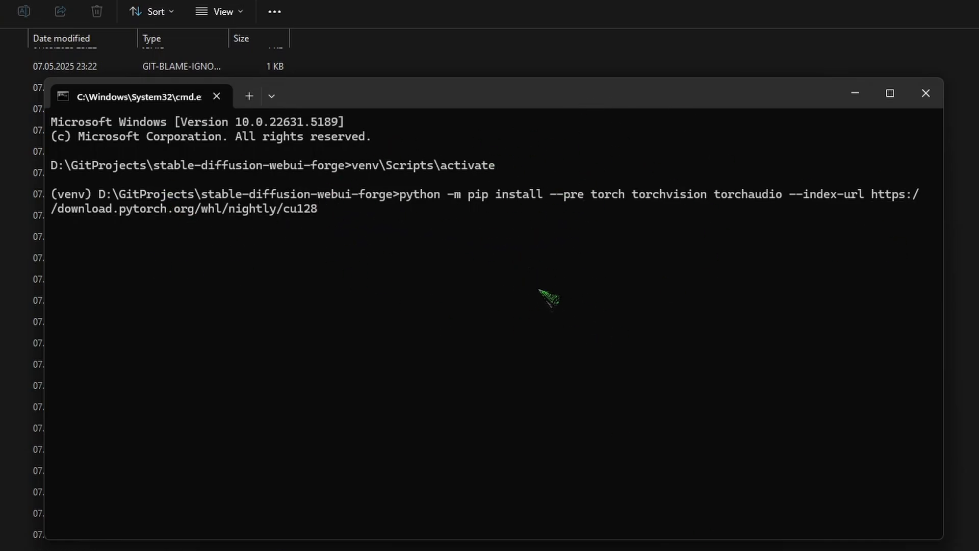
Step: Let pip install torch 2.8.0, torchvision 0.22.0 and torchaudio 2.6.0 cu128, then deactivate the venv
{"action": "left_click", "coordinate": [902, 96]}
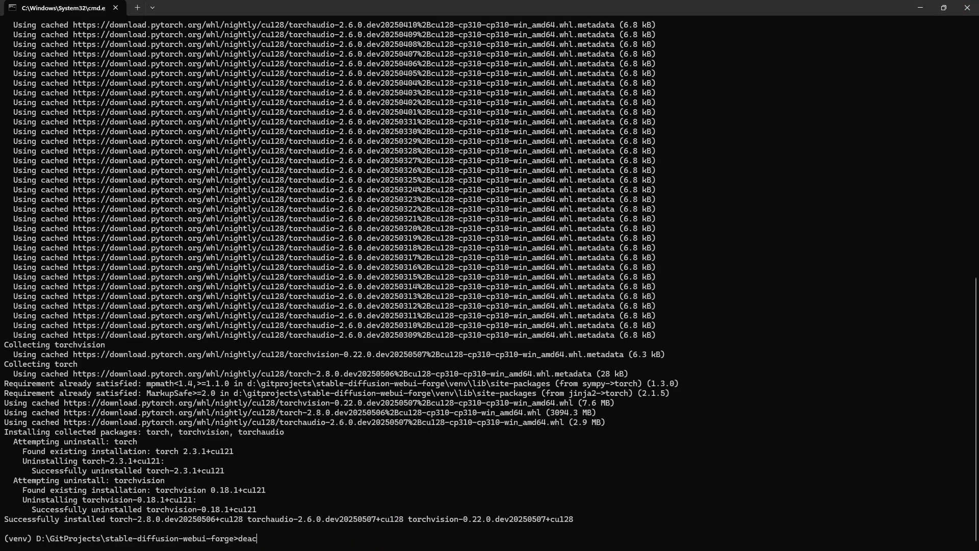
{"action": "type", "text": "te"}
{"action": "key", "text": "Return"}
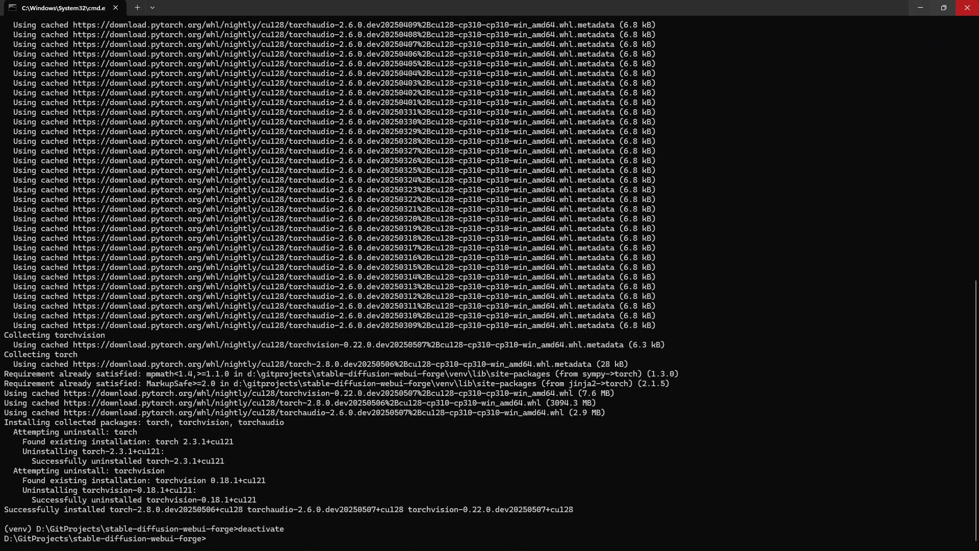
Step: Close the finished console and relaunch Forge with webui-user.bat
{"action": "left_click", "coordinate": [966, 7]}
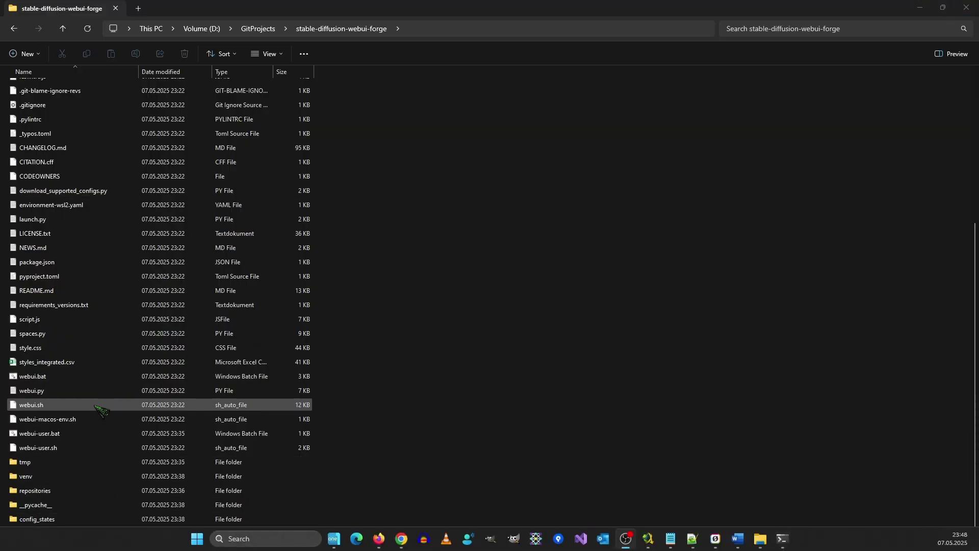
{"action": "double_click", "coordinate": [64, 434]}
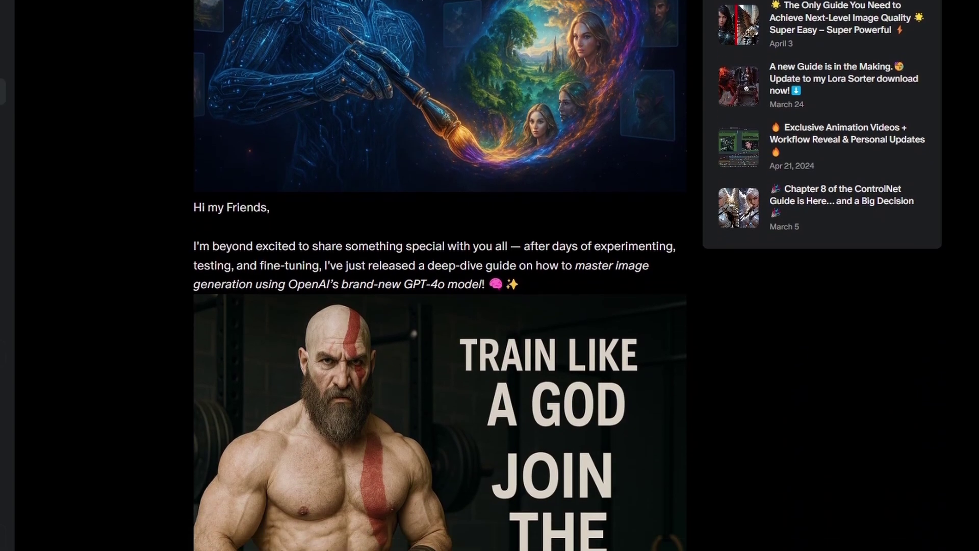
{"action": "scroll", "coordinate": [438, 275], "scroll_direction": "down", "scroll_amount": 4}
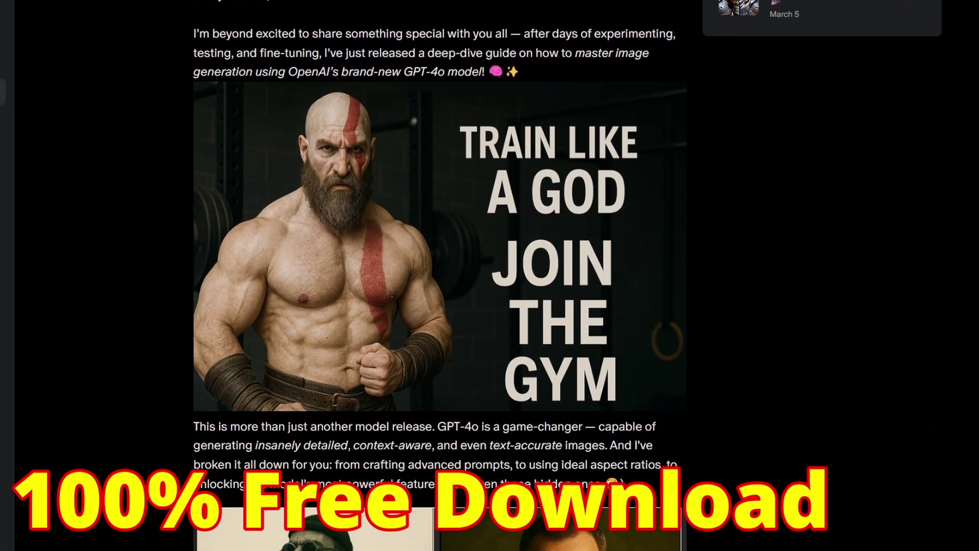
{"action": "scroll", "coordinate": [438, 275], "scroll_direction": "down", "scroll_amount": 9}
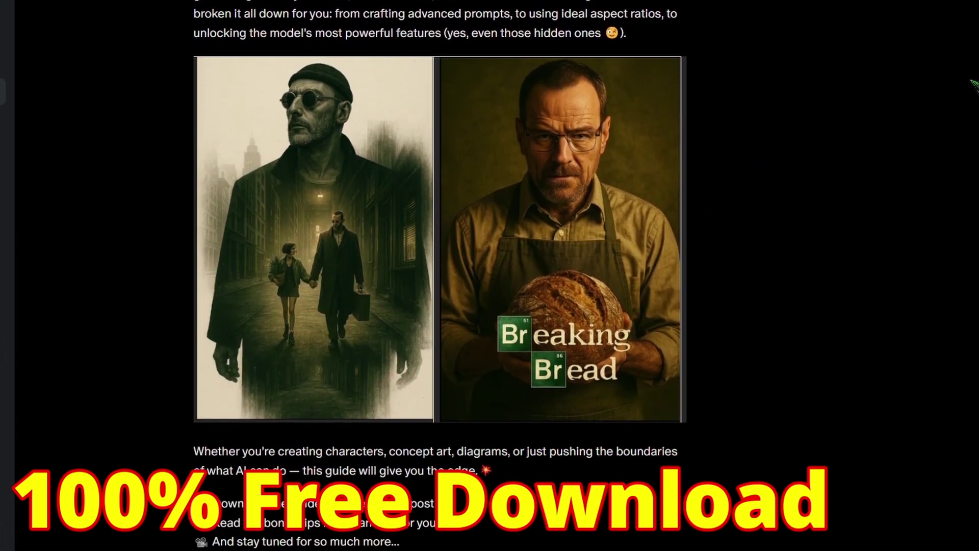
{"action": "scroll", "coordinate": [438, 276], "scroll_direction": "down", "scroll_amount": 2}
{"action": "scroll", "coordinate": [962, 104], "scroll_direction": "down", "scroll_amount": 2}
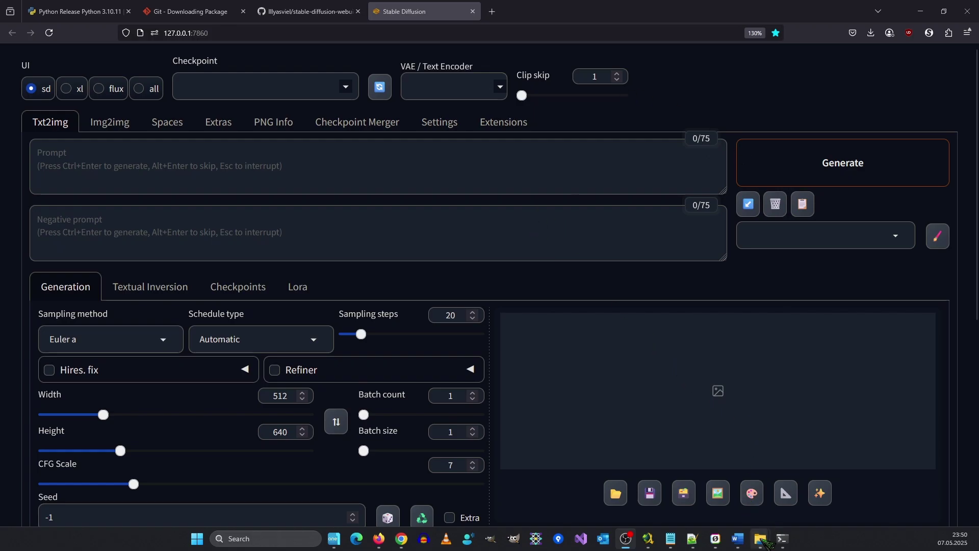
Step: In the Forge installation folder, open models, then Stable-diffusion
{"action": "mouse_move", "coordinate": [761, 539]}
{"action": "left_click", "coordinate": [714, 484]}
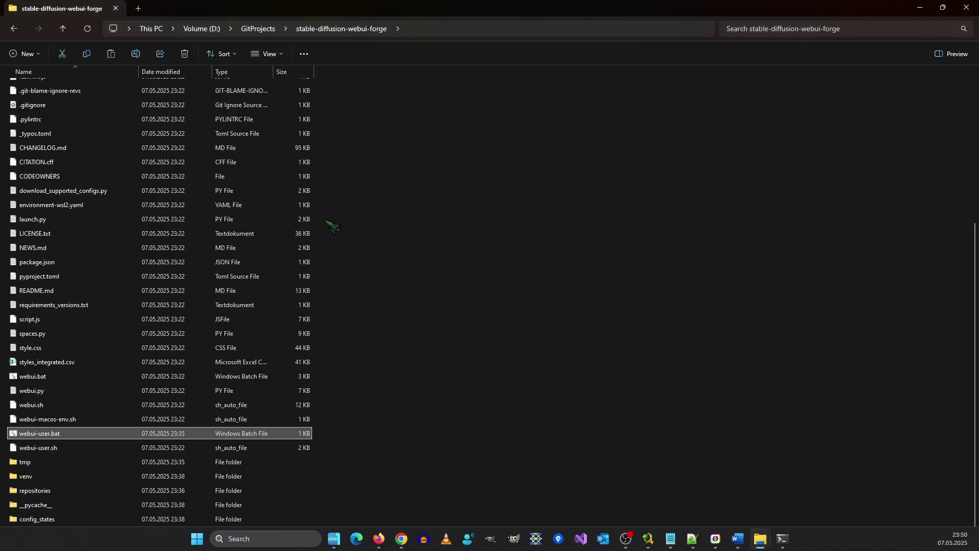
{"action": "scroll", "coordinate": [325, 388], "scroll_direction": "up", "scroll_amount": 6}
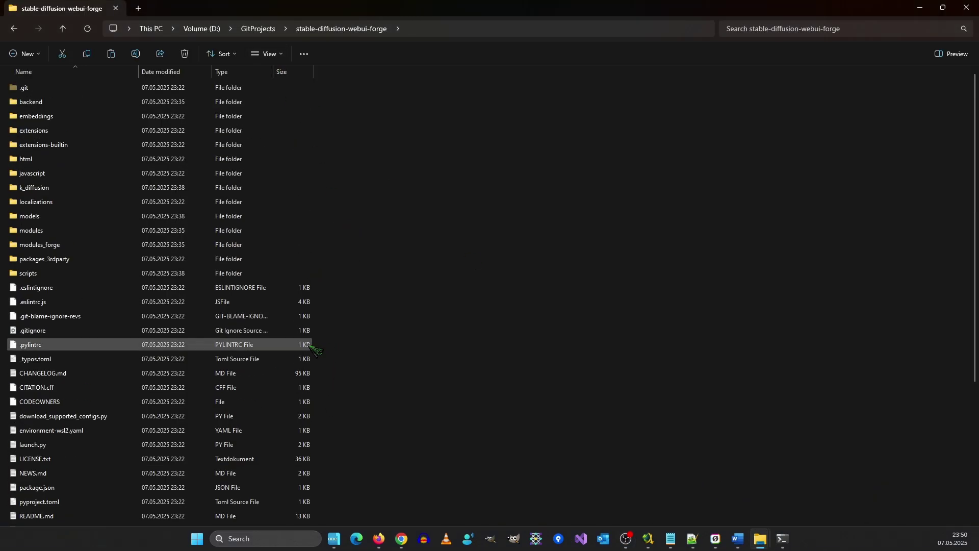
{"action": "left_click", "coordinate": [83, 217]}
{"action": "double_click", "coordinate": [84, 217]}
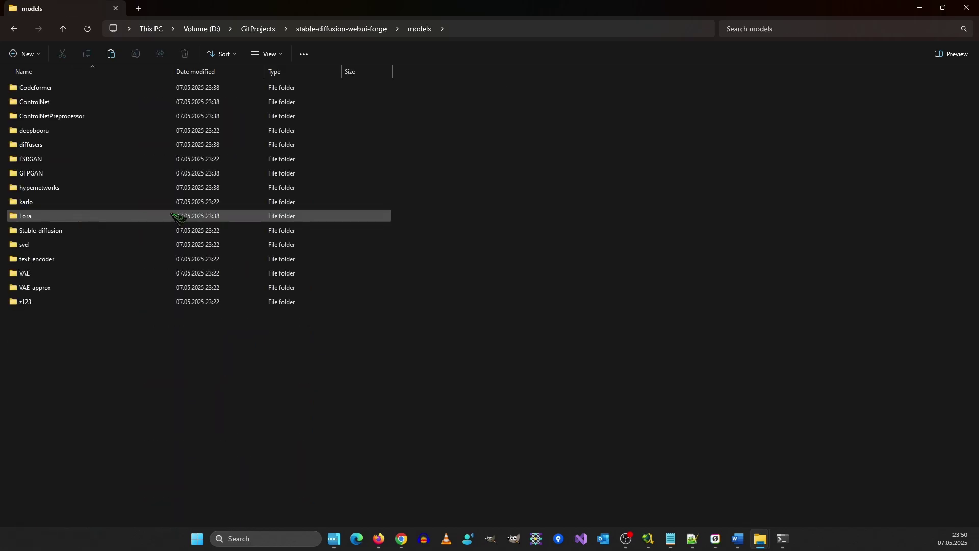
{"action": "double_click", "coordinate": [76, 229]}
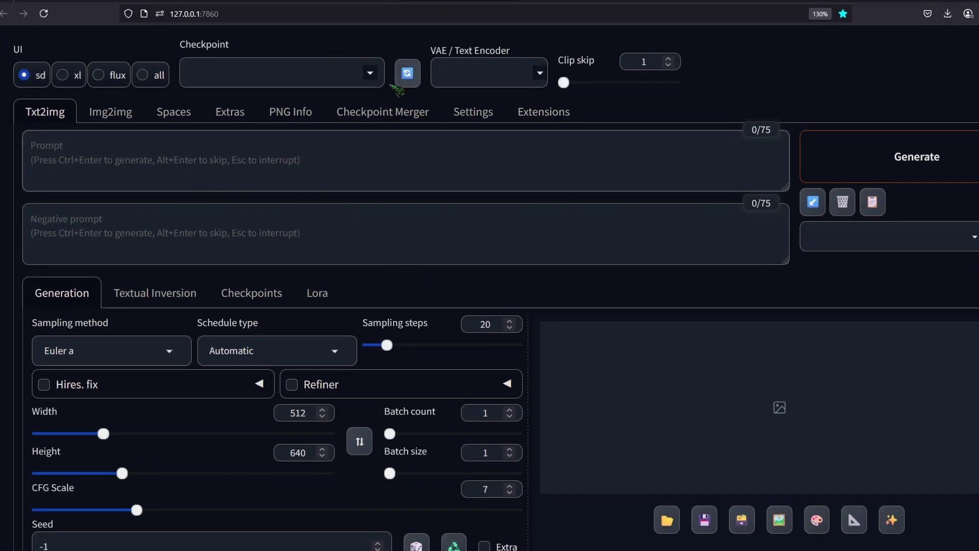
Step: Refresh and select cyberrealisticXL_v5.safetensors, then enter the prompt 'chicken mc nugget driving a motorboat'
{"action": "left_click", "coordinate": [413, 82]}
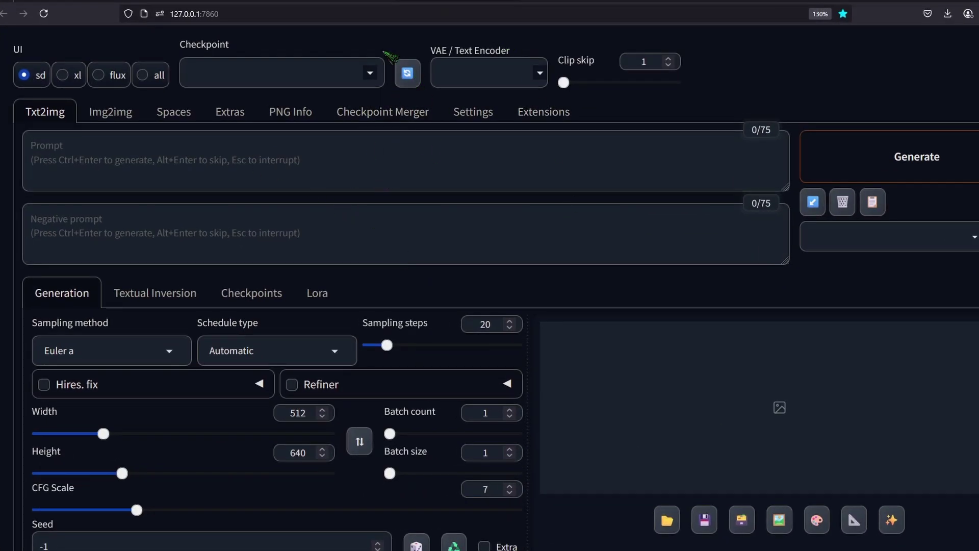
{"action": "left_click", "coordinate": [370, 74]}
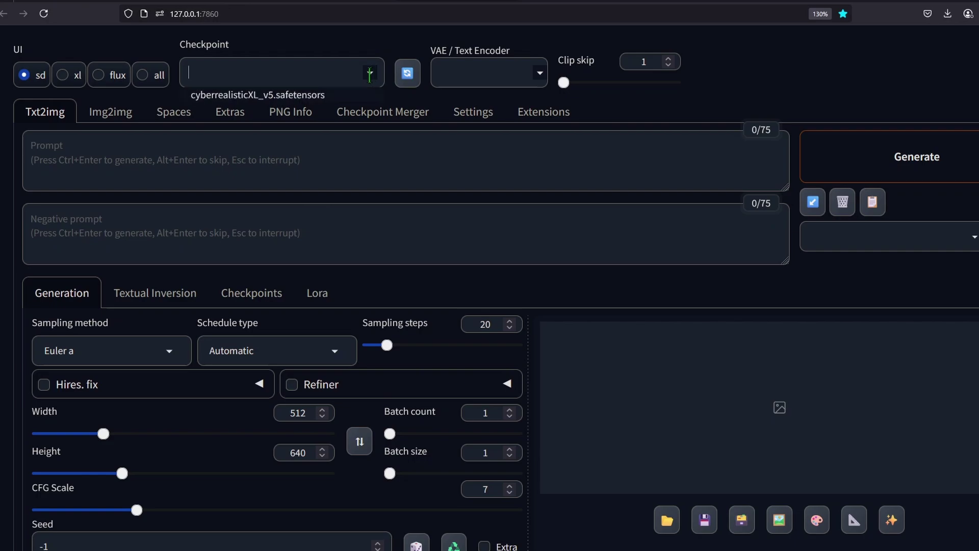
{"action": "left_click", "coordinate": [252, 96]}
{"action": "left_click", "coordinate": [257, 136]}
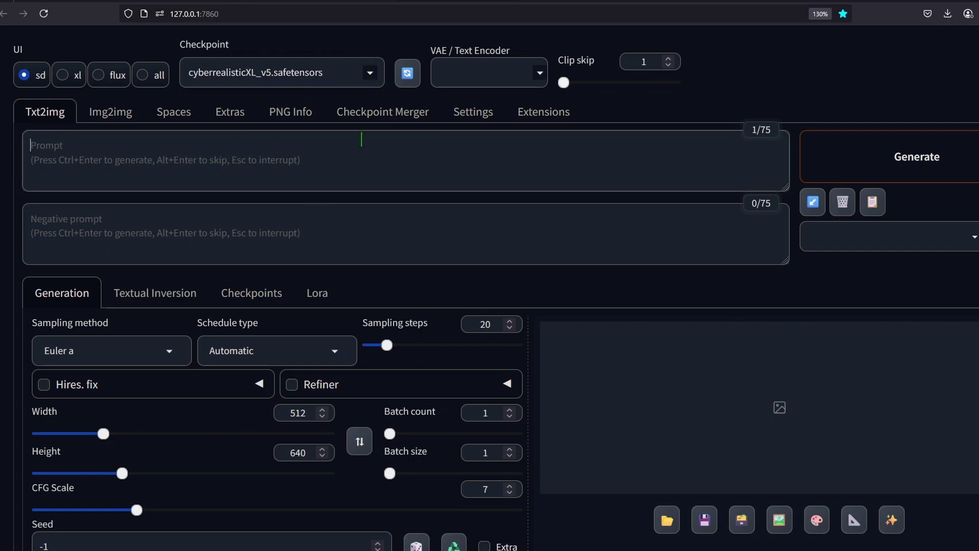
{"action": "type", "text": "ch"}
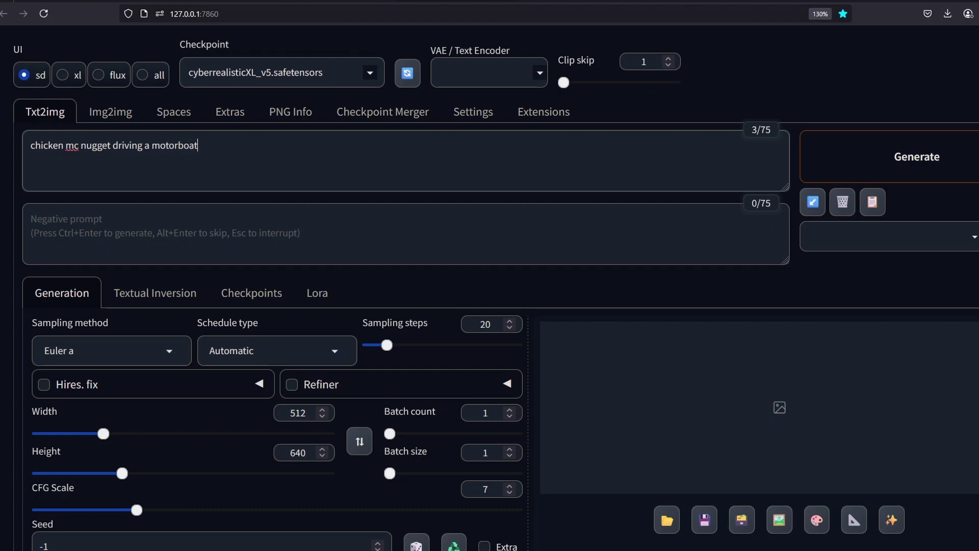
Step: Set sampling steps 25, width and height 1024, batch count 4, and start generating
{"action": "scroll", "coordinate": [470, 186], "scroll_direction": "down", "scroll_amount": 2}
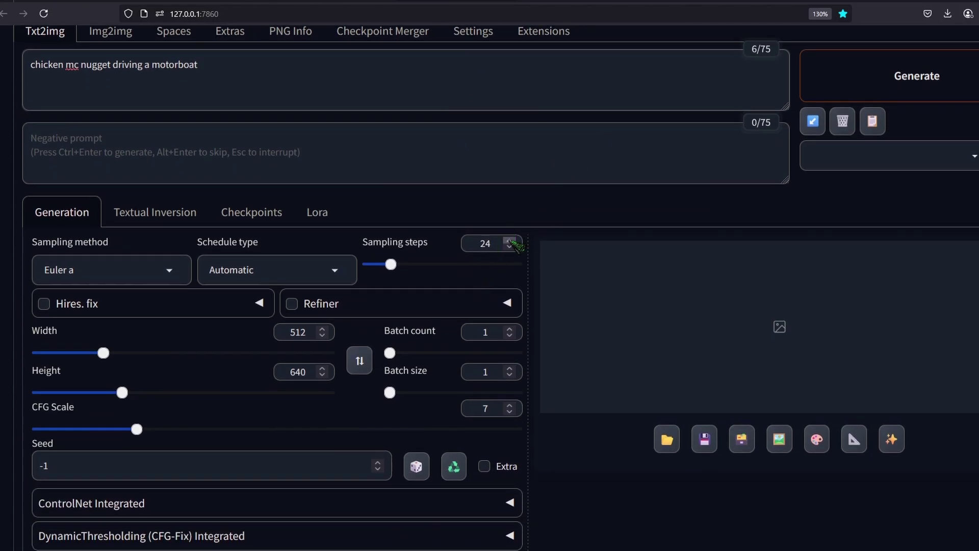
{"action": "left_click", "coordinate": [510, 240]}
{"action": "double_click", "coordinate": [300, 332]}
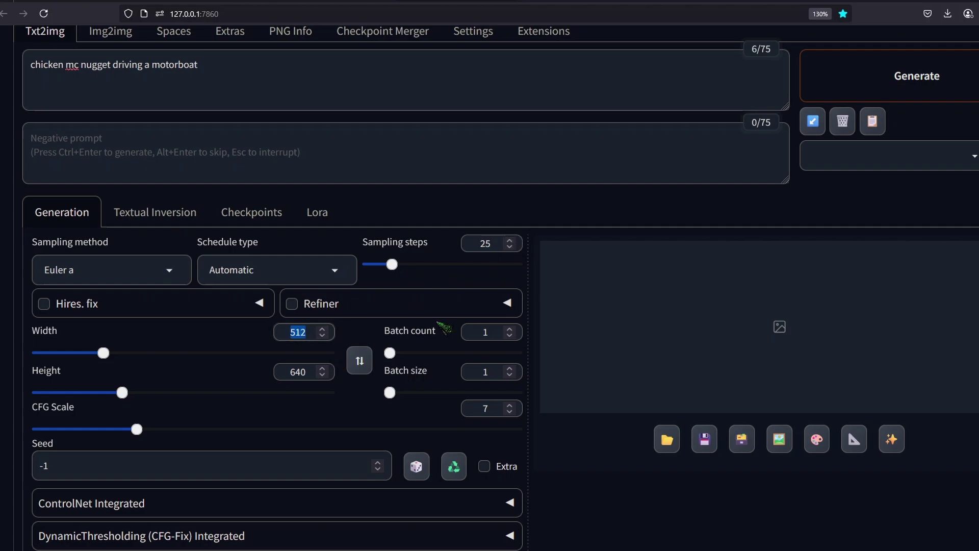
{"action": "type", "text": "1024"}
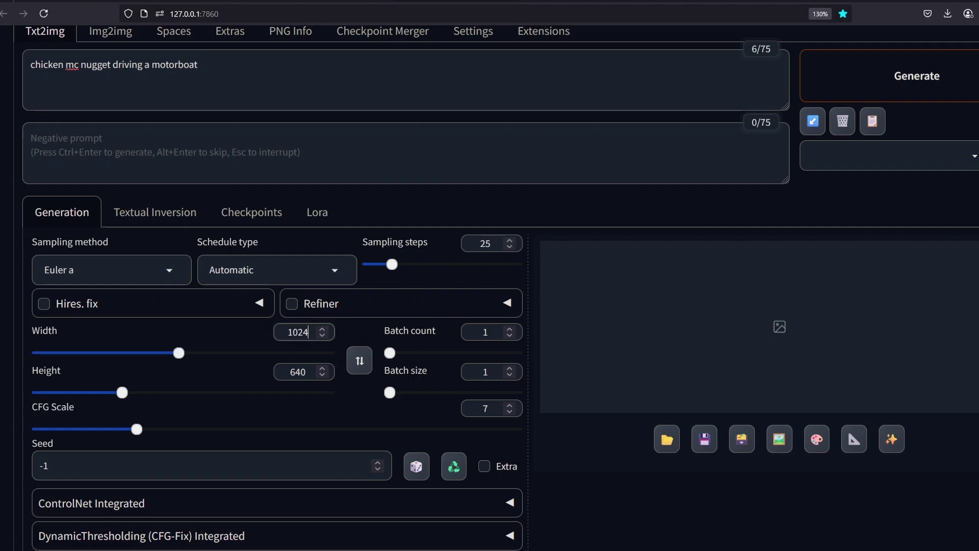
{"action": "key", "text": "Tab"}
{"action": "key", "text": "Tab"}
{"action": "type", "text": "1024"}
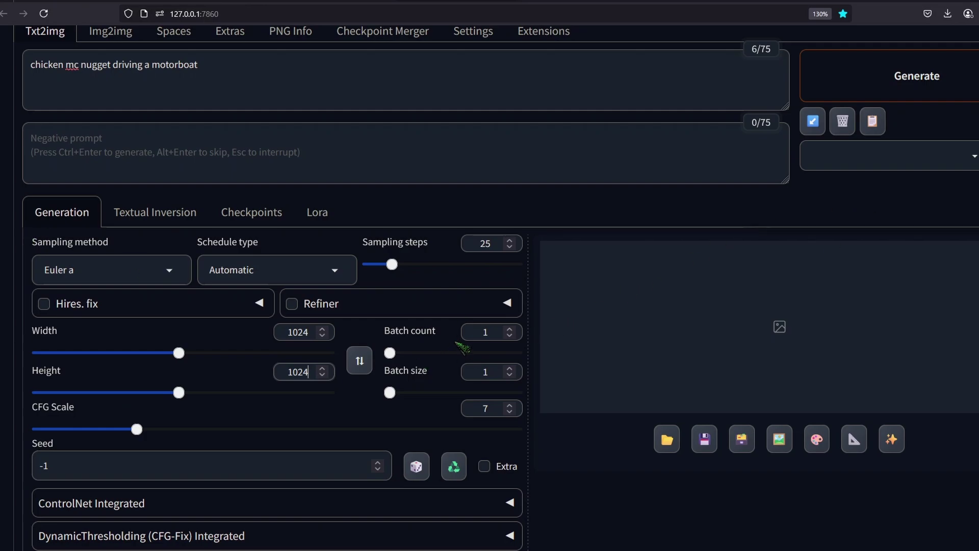
{"action": "left_click", "coordinate": [511, 329]}
{"action": "left_click", "coordinate": [510, 329]}
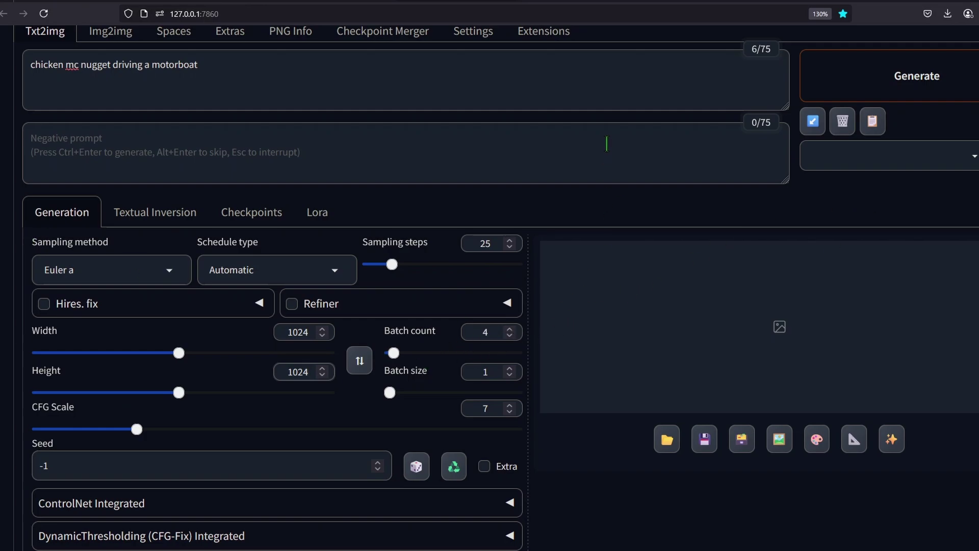
{"action": "scroll", "coordinate": [595, 182], "scroll_direction": "up", "scroll_amount": 2}
{"action": "left_click", "coordinate": [900, 158]}
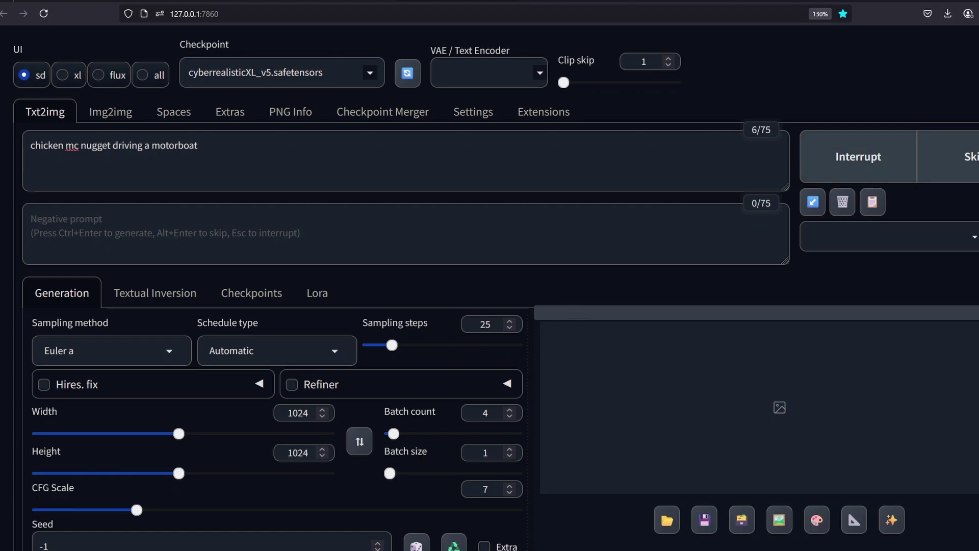
{"action": "left_click", "coordinate": [949, 502]}
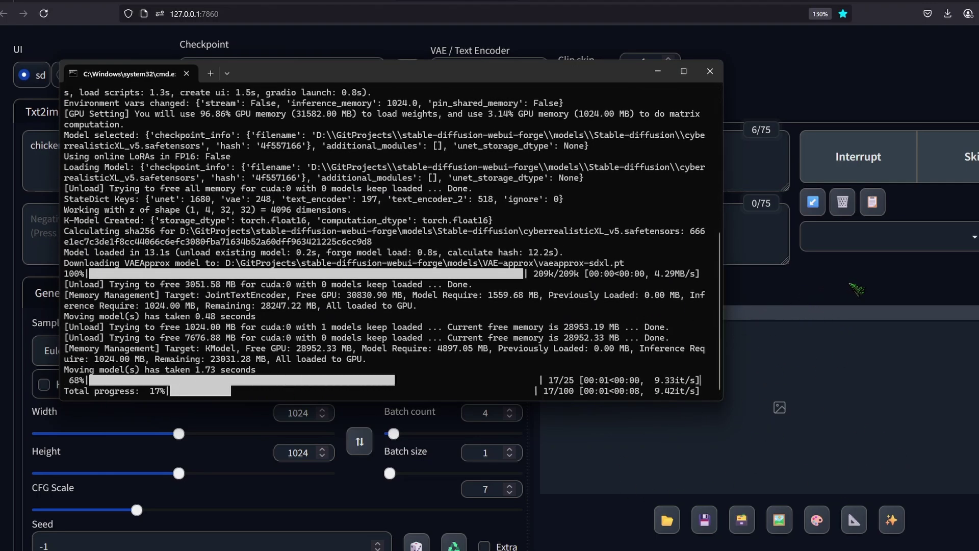
{"action": "left_click", "coordinate": [857, 289]}
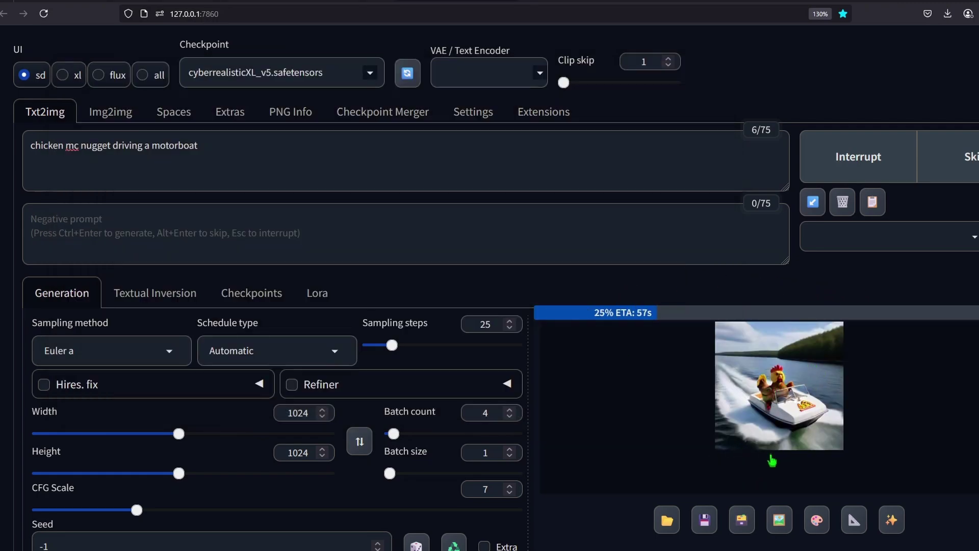
Step: View each of the four chicken-on-motorboat images and the grid full-size, then close the viewer
{"action": "left_click", "coordinate": [827, 383]}
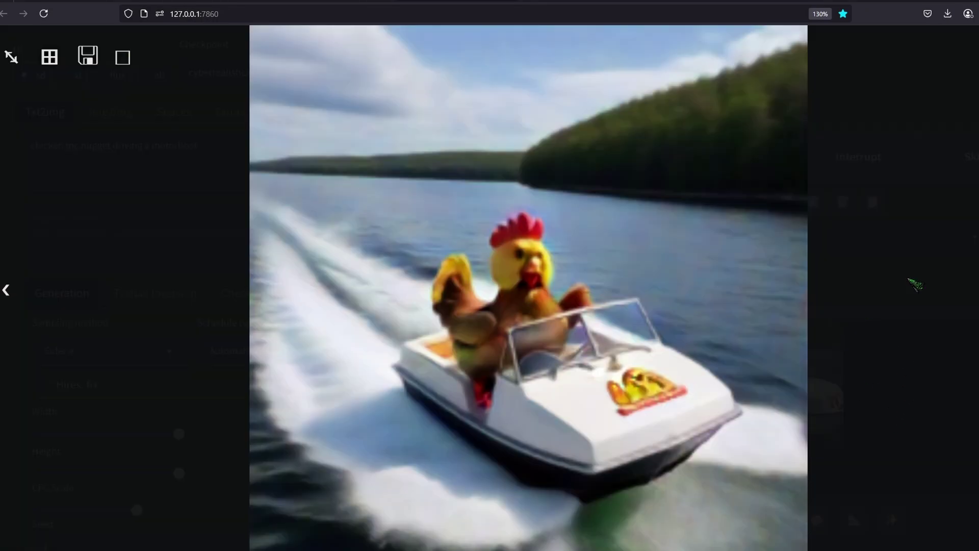
{"action": "left_click", "coordinate": [916, 392]}
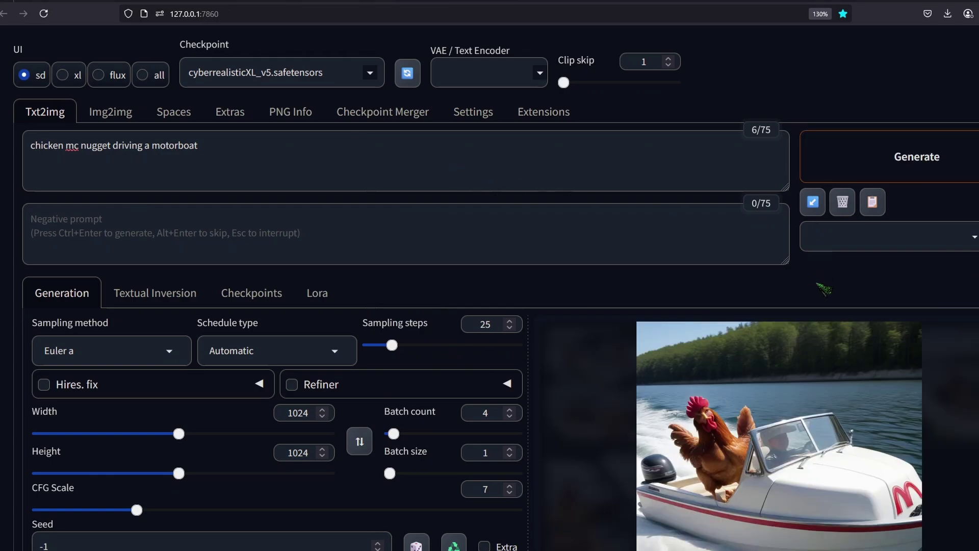
{"action": "scroll", "coordinate": [823, 290], "scroll_direction": "down", "scroll_amount": 2}
{"action": "left_click", "coordinate": [772, 307]}
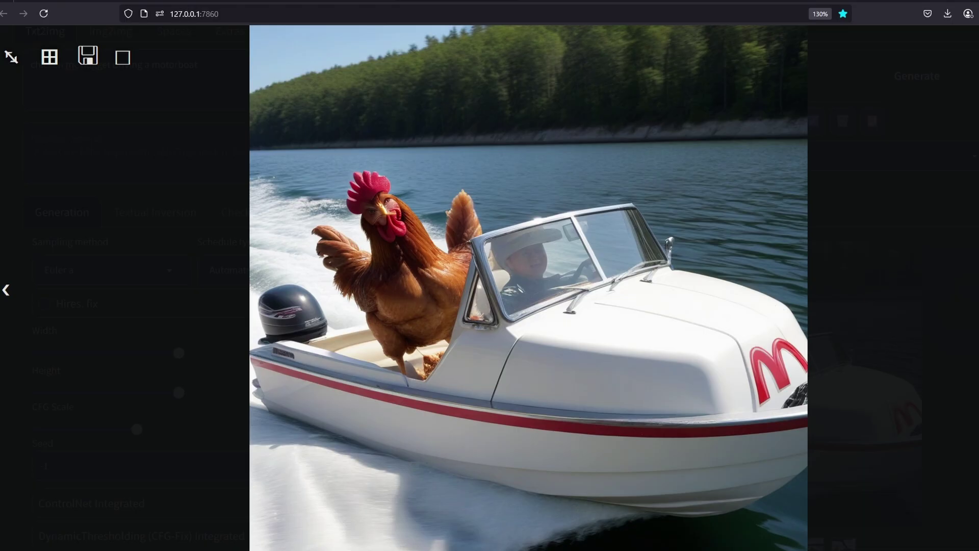
{"action": "key", "text": "Right"}
{"action": "key", "text": "Right"}
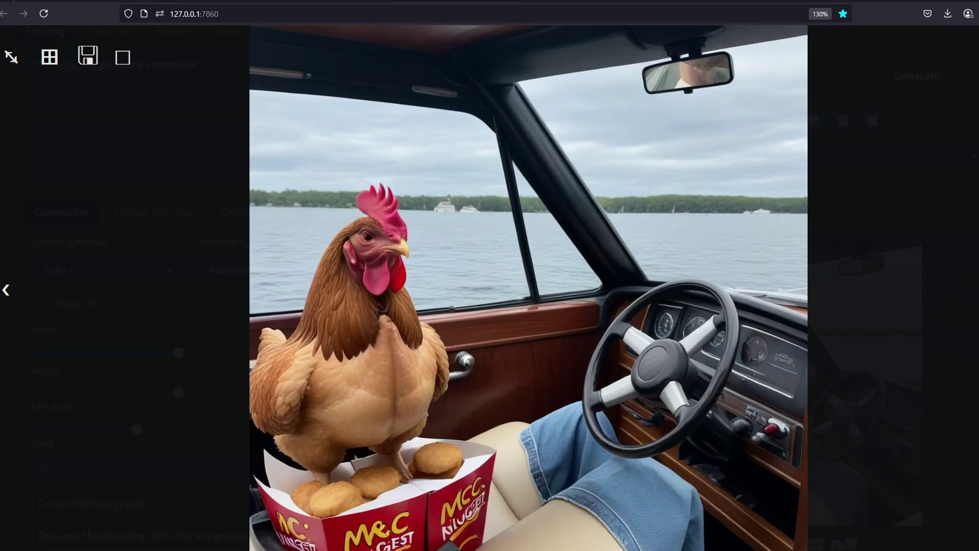
{"action": "key", "text": "Right"}
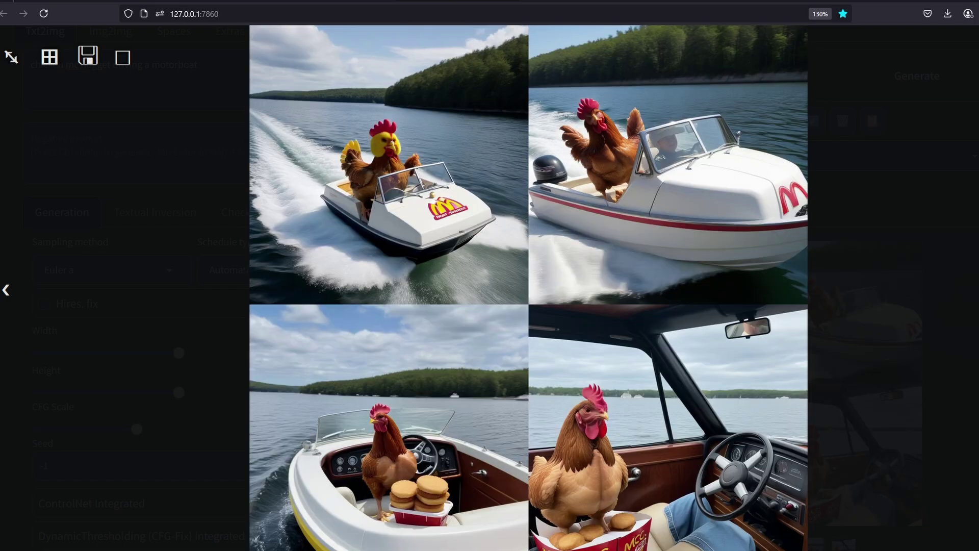
{"action": "key", "text": "Right"}
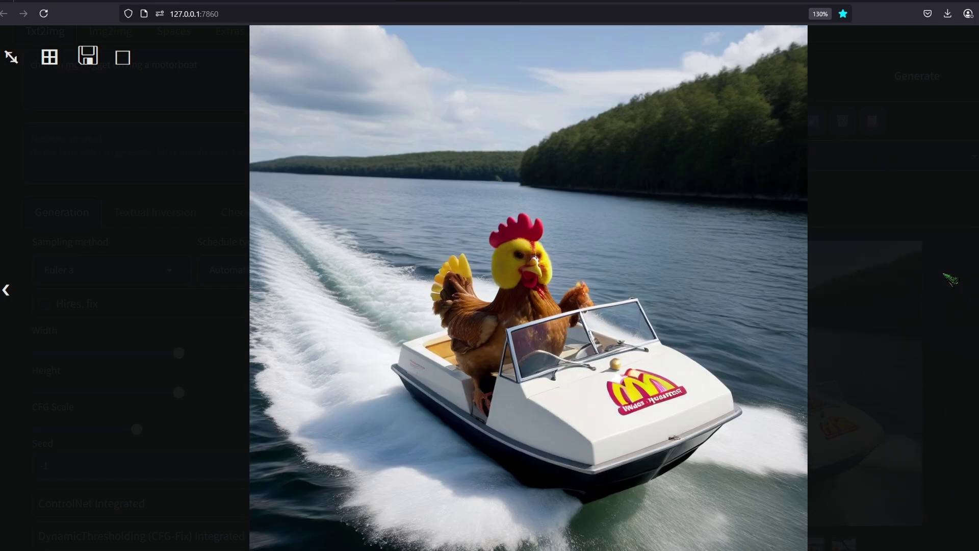
{"action": "key", "text": "Escape"}
{"action": "scroll", "coordinate": [512, 267], "scroll_direction": "down", "scroll_amount": 3}
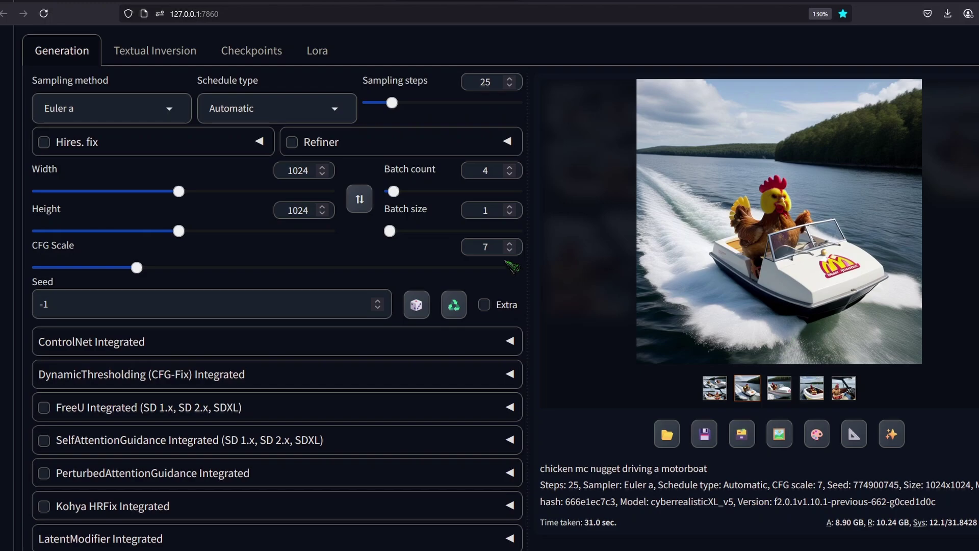
Step: Scroll back to the top and place the caret in the Prompt and Negative prompt boxes
{"action": "scroll", "coordinate": [512, 255], "scroll_direction": "up", "scroll_amount": 2}
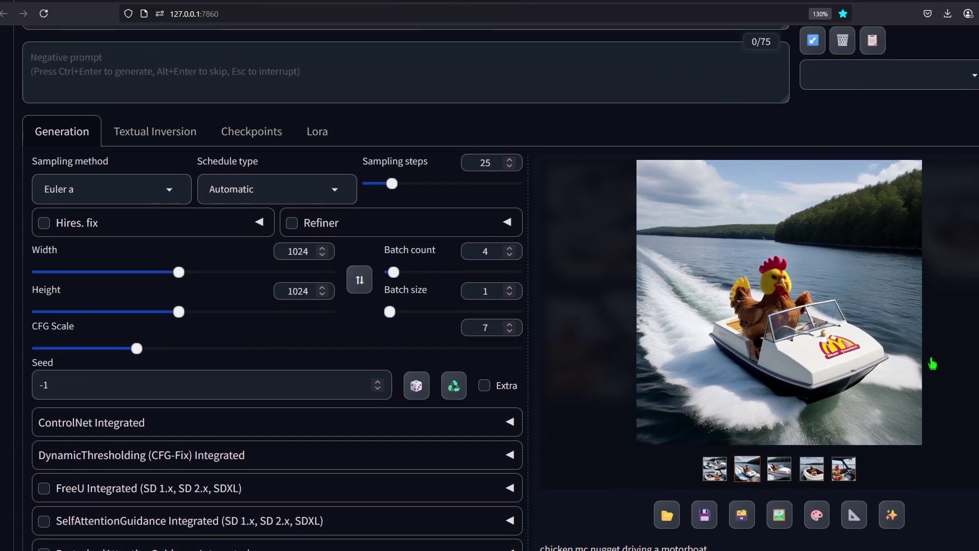
{"action": "scroll", "coordinate": [591, 276], "scroll_direction": "up", "scroll_amount": 2}
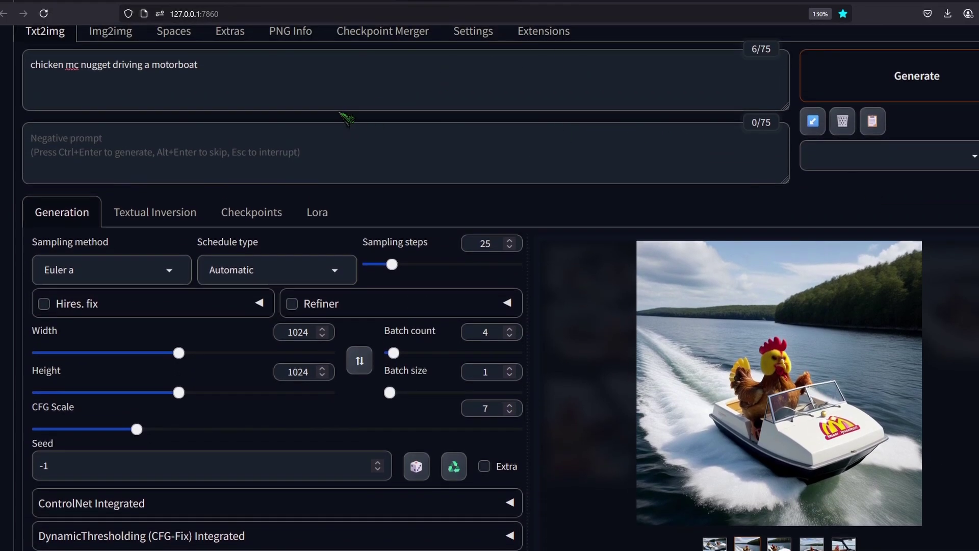
{"action": "left_click", "coordinate": [344, 104]}
{"action": "left_click", "coordinate": [266, 162]}
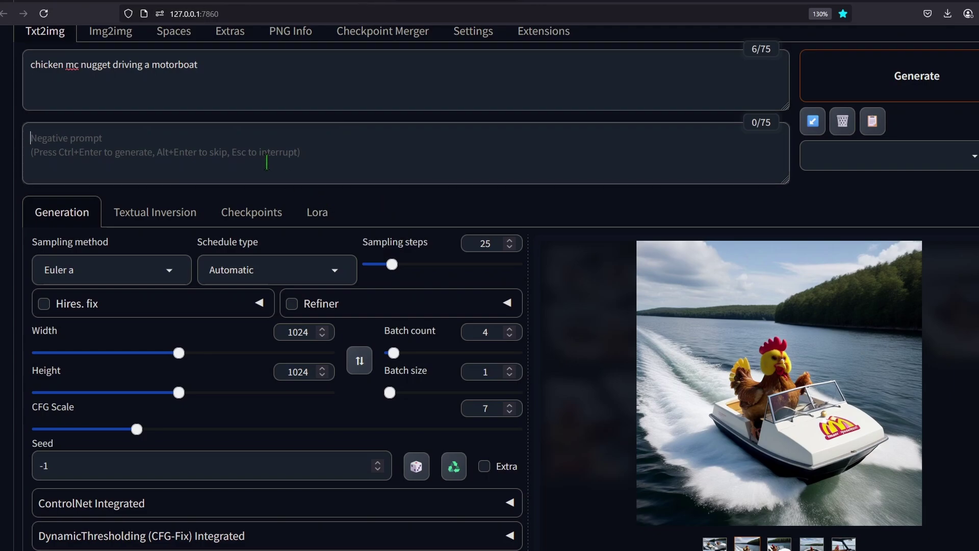
{"action": "scroll", "coordinate": [269, 173], "scroll_direction": "up", "scroll_amount": 2}
{"action": "left_click", "coordinate": [468, 162]}
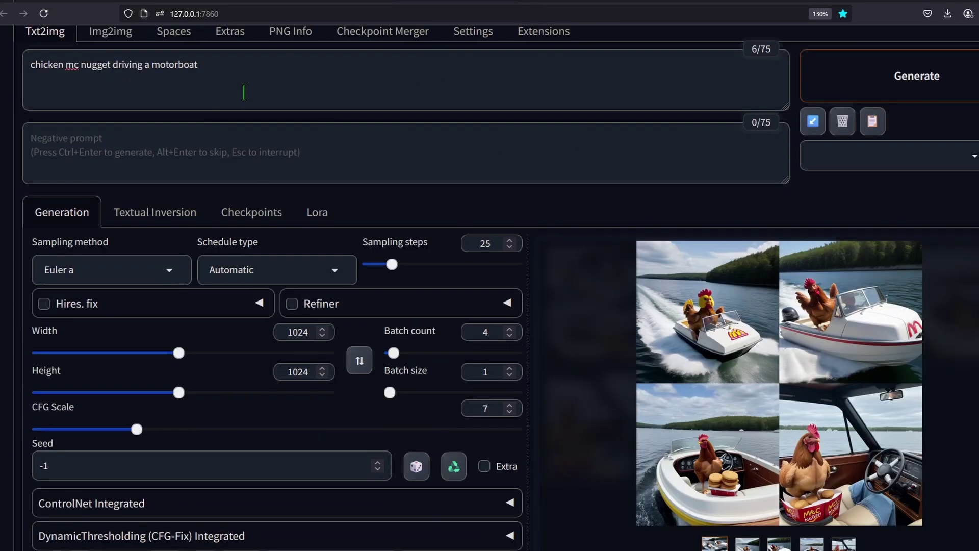
{"action": "scroll", "coordinate": [256, 167], "scroll_direction": "up", "scroll_amount": 2}
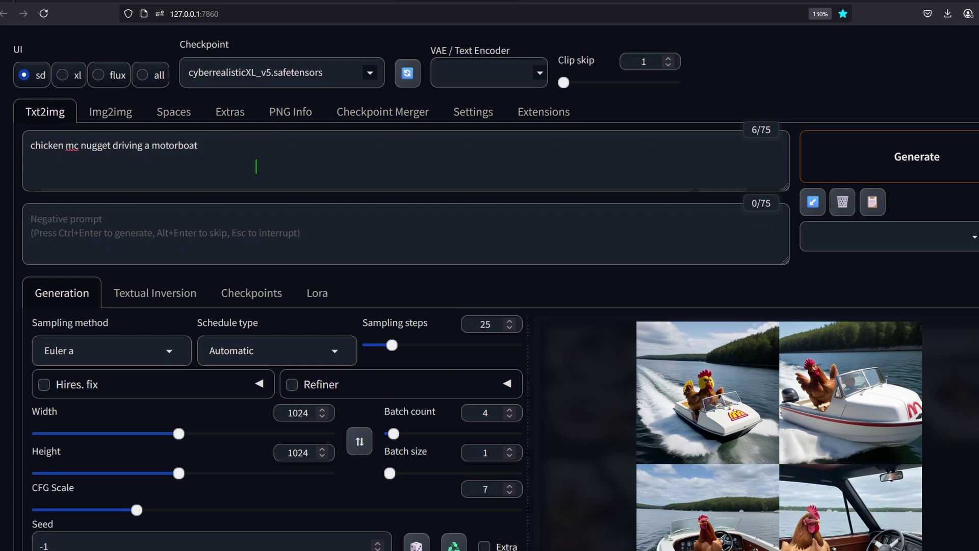